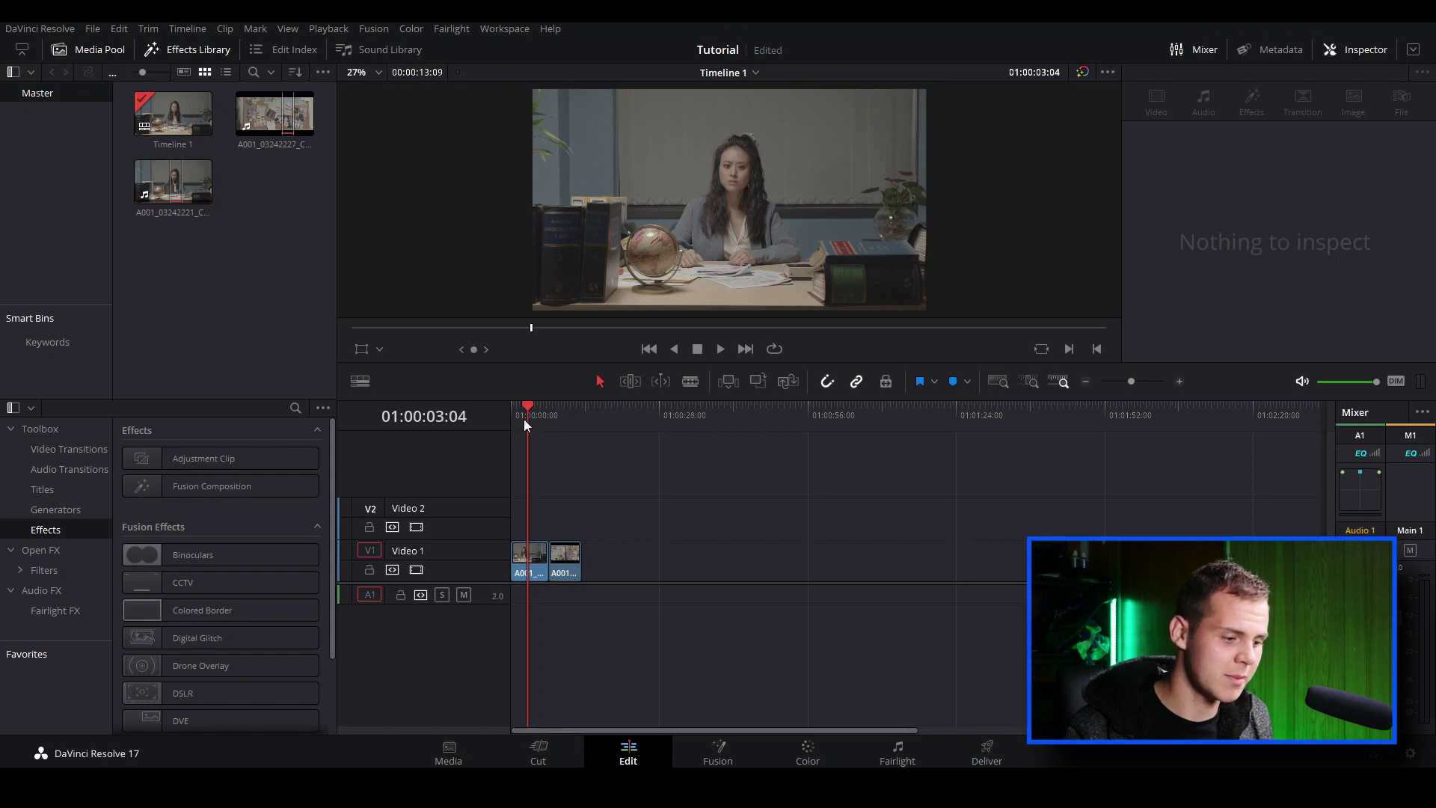
- Play both clips from the start to review C058's CCTV, Colored Border and Drone Overlay effects
drag(523, 419, 565, 417)
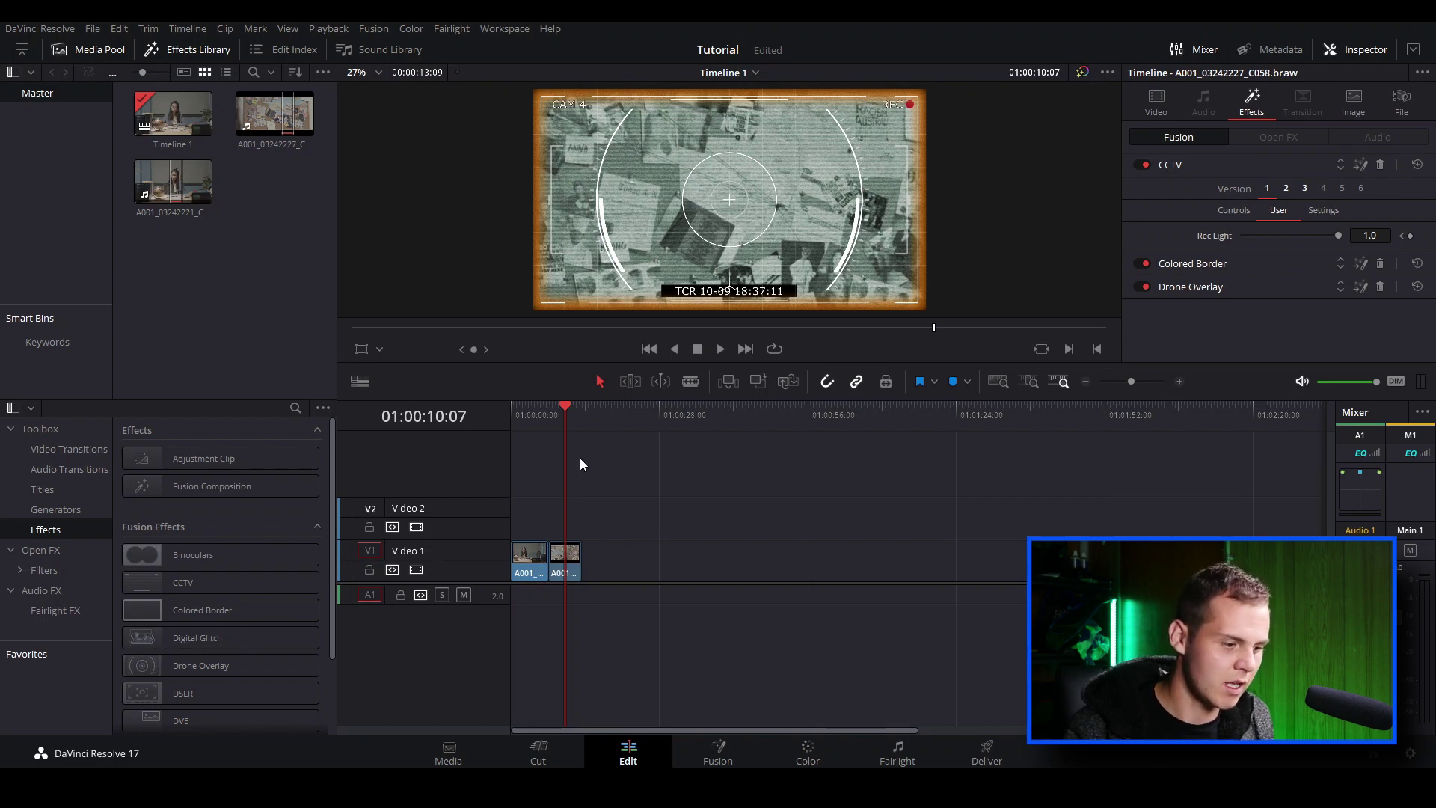
key(Up)
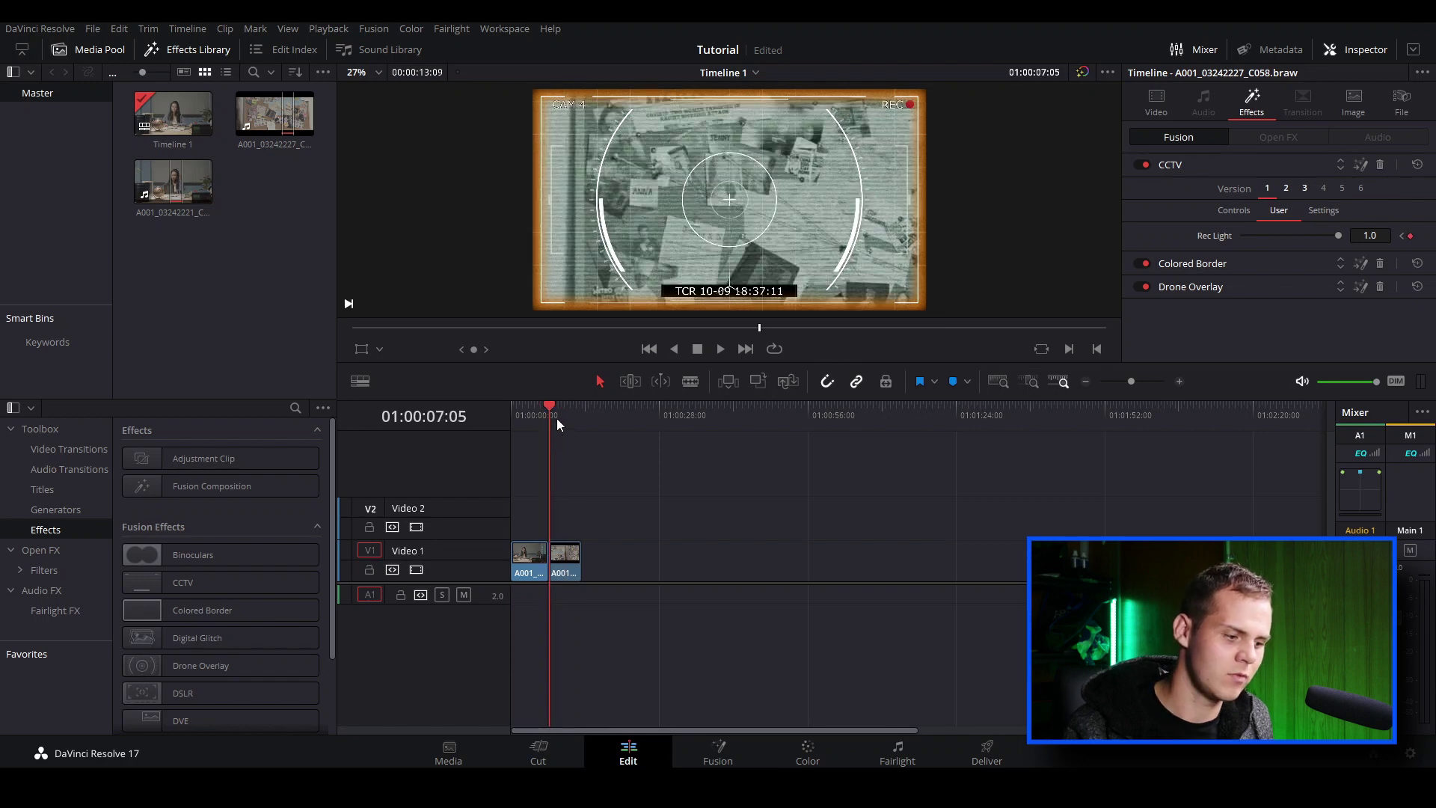
key(Home)
key(space)
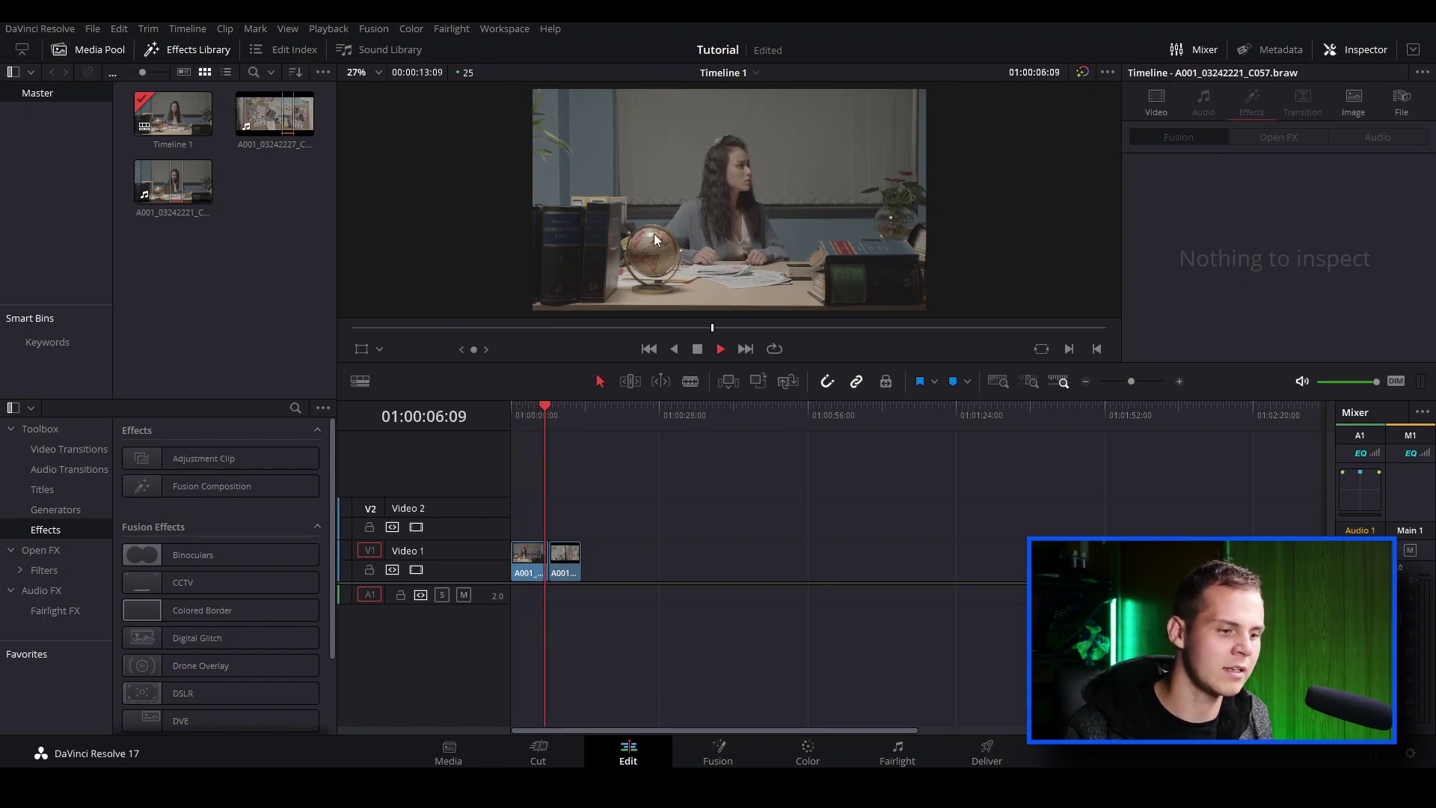
key(space)
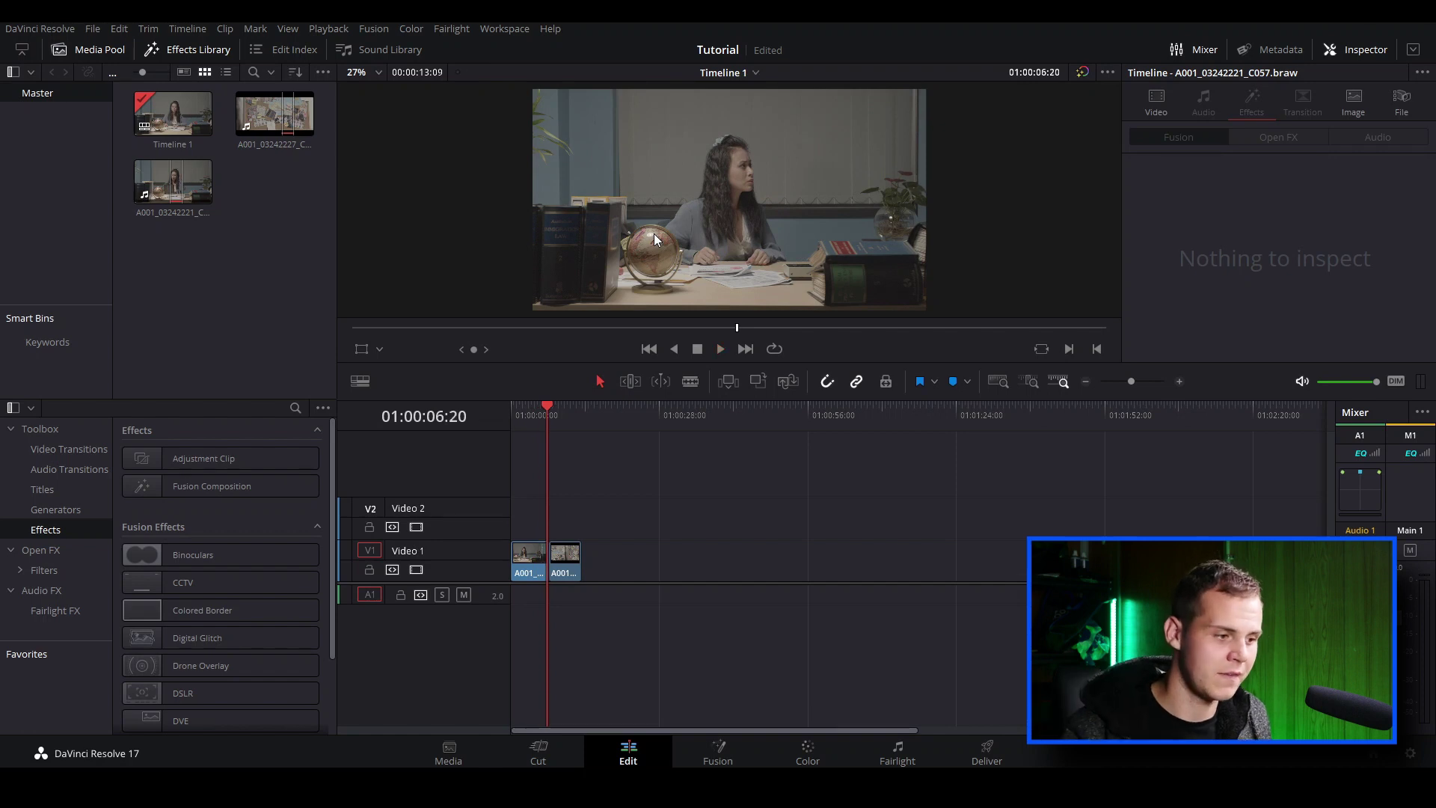
drag(540, 411, 483, 419)
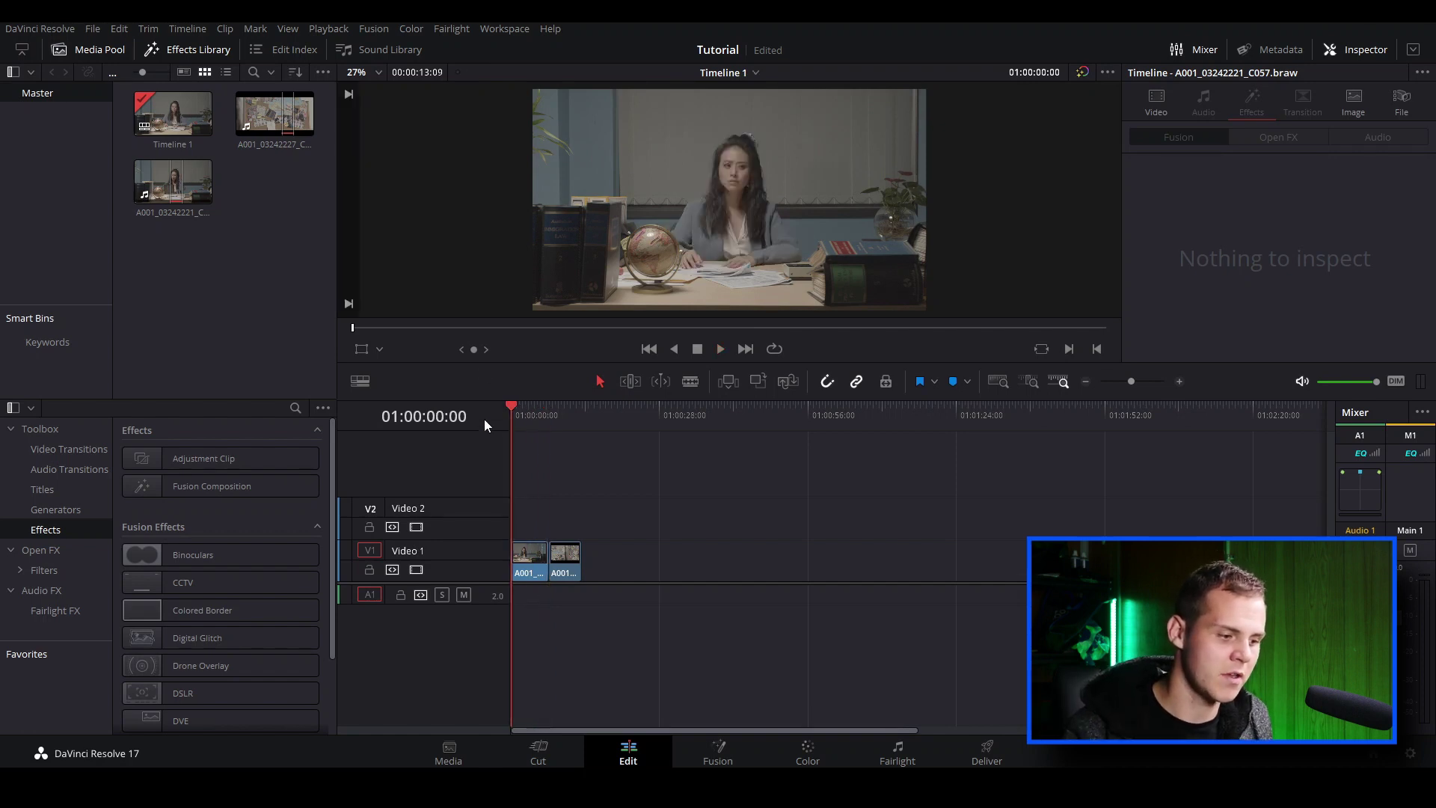
key(space)
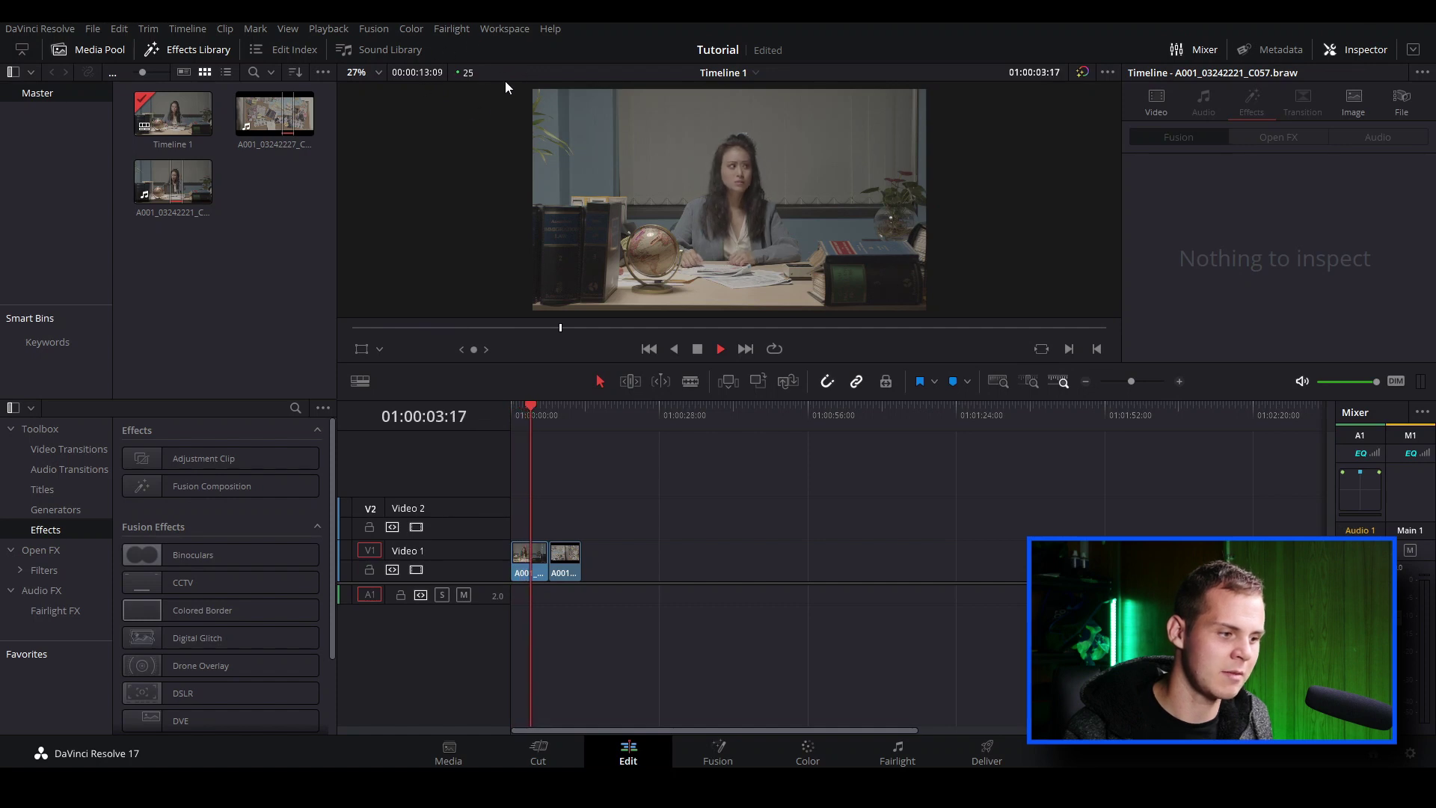
key(space)
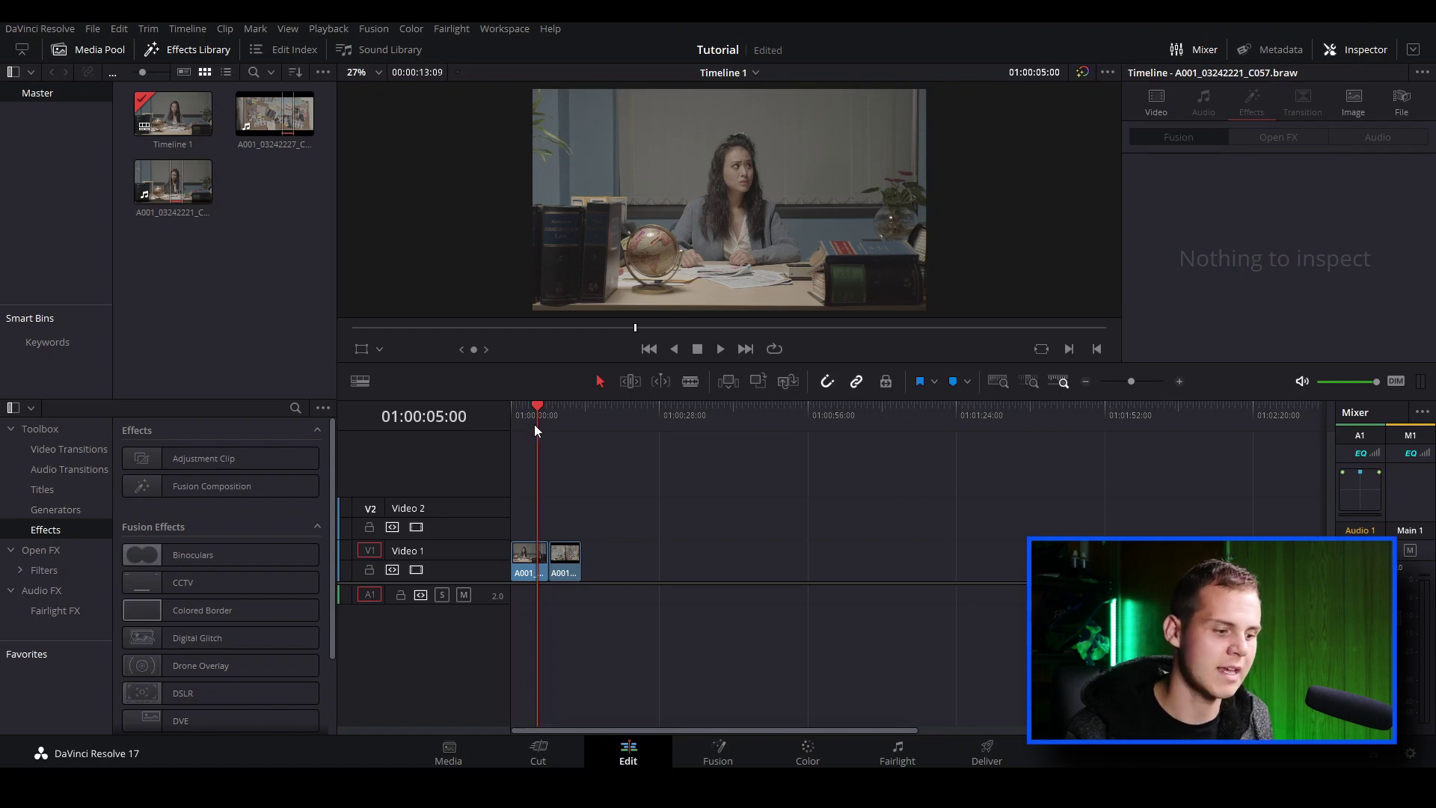
key(space)
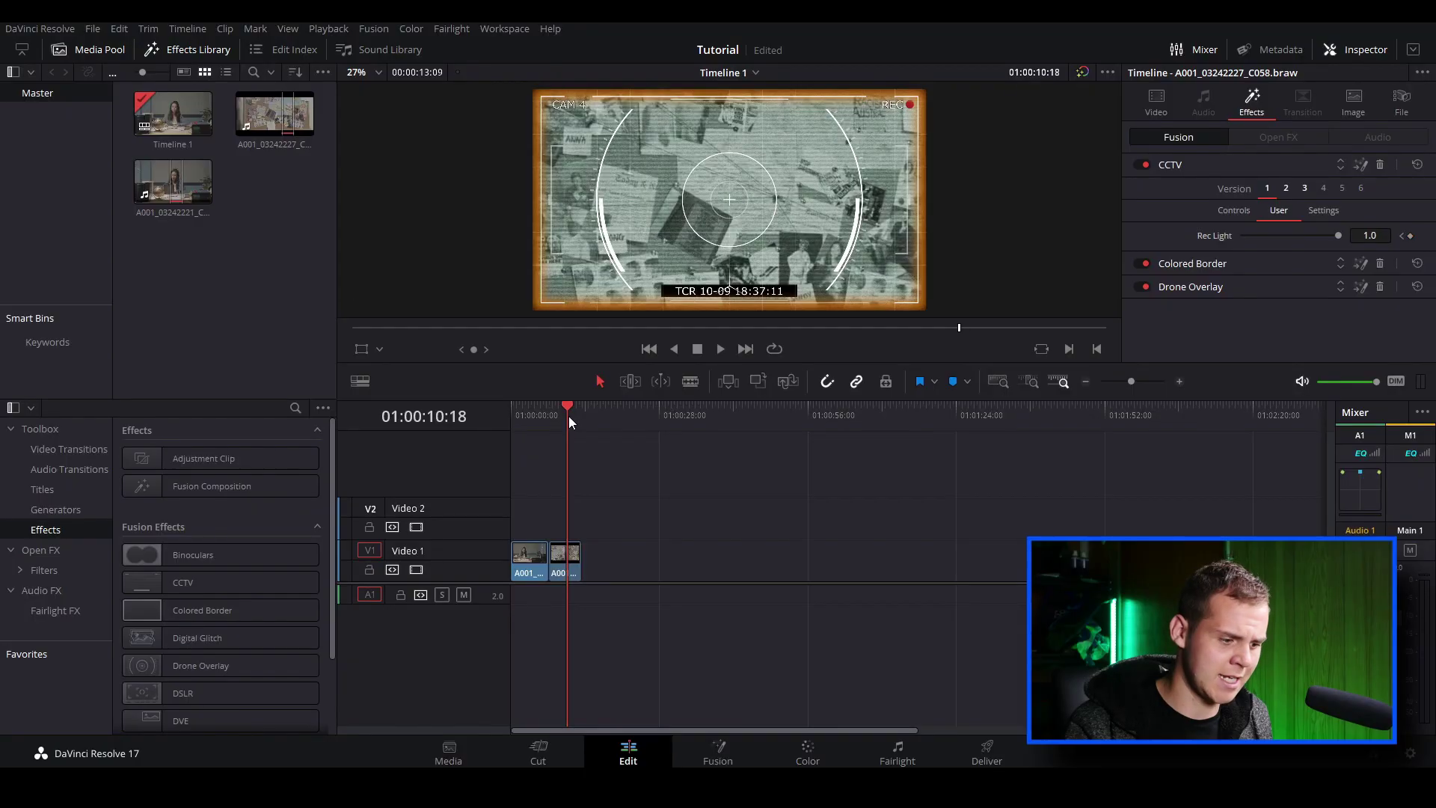
- Move the playhead to the cut at 01:00:07:05 where clip C058 begins
drag(569, 416, 553, 421)
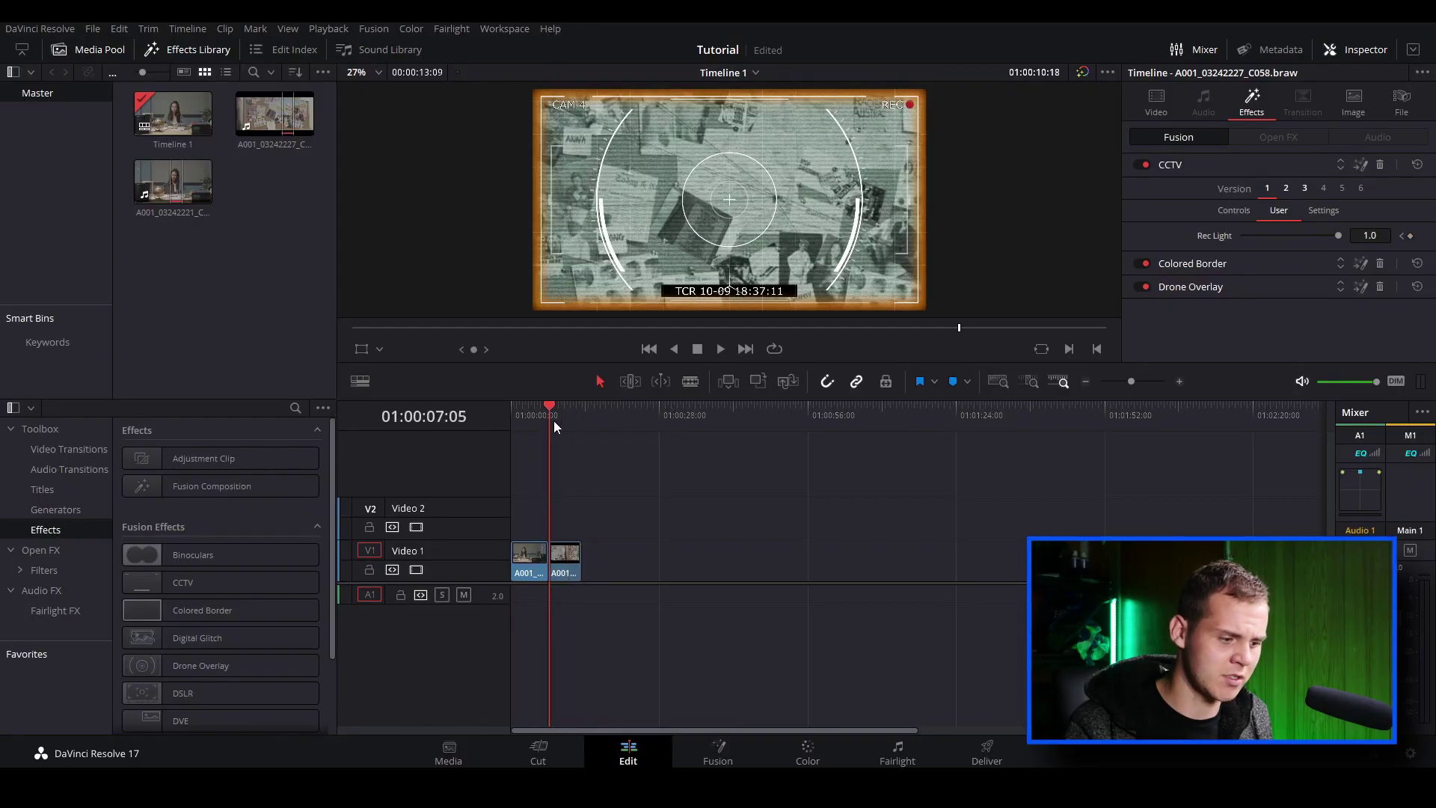
- Open Render in Place for the second V1 clip with QuickTime as the format
right_click(568, 573)
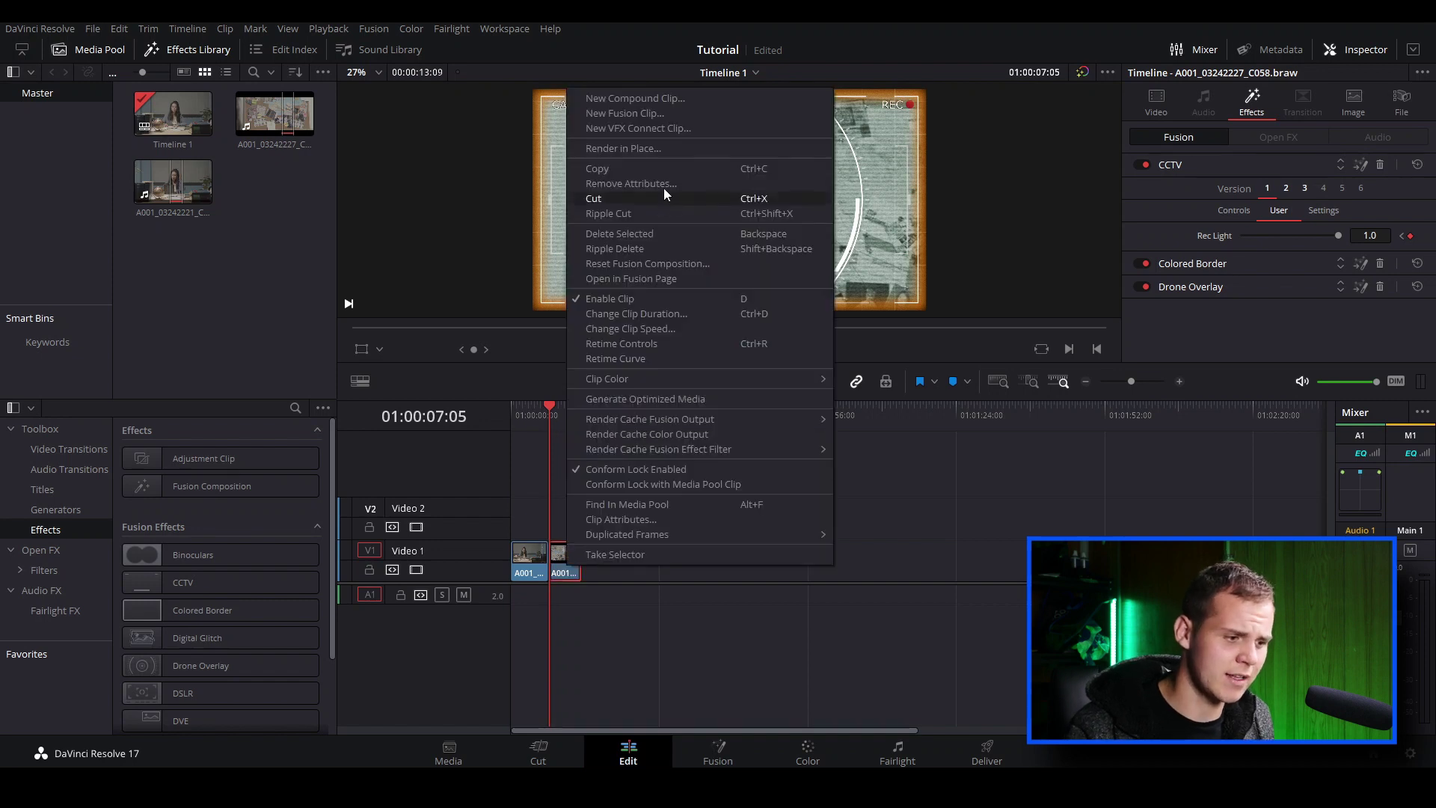
click(643, 148)
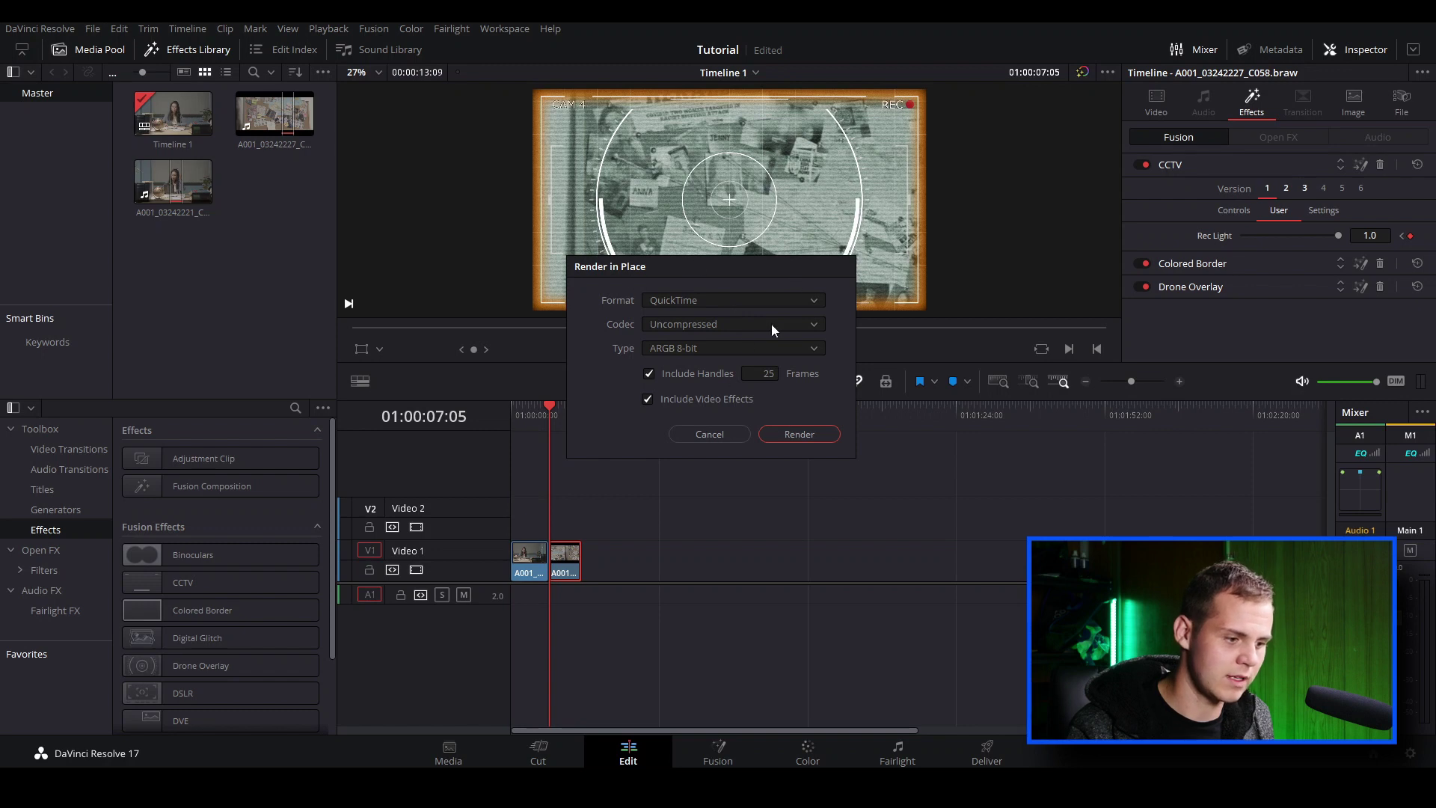
click(690, 303)
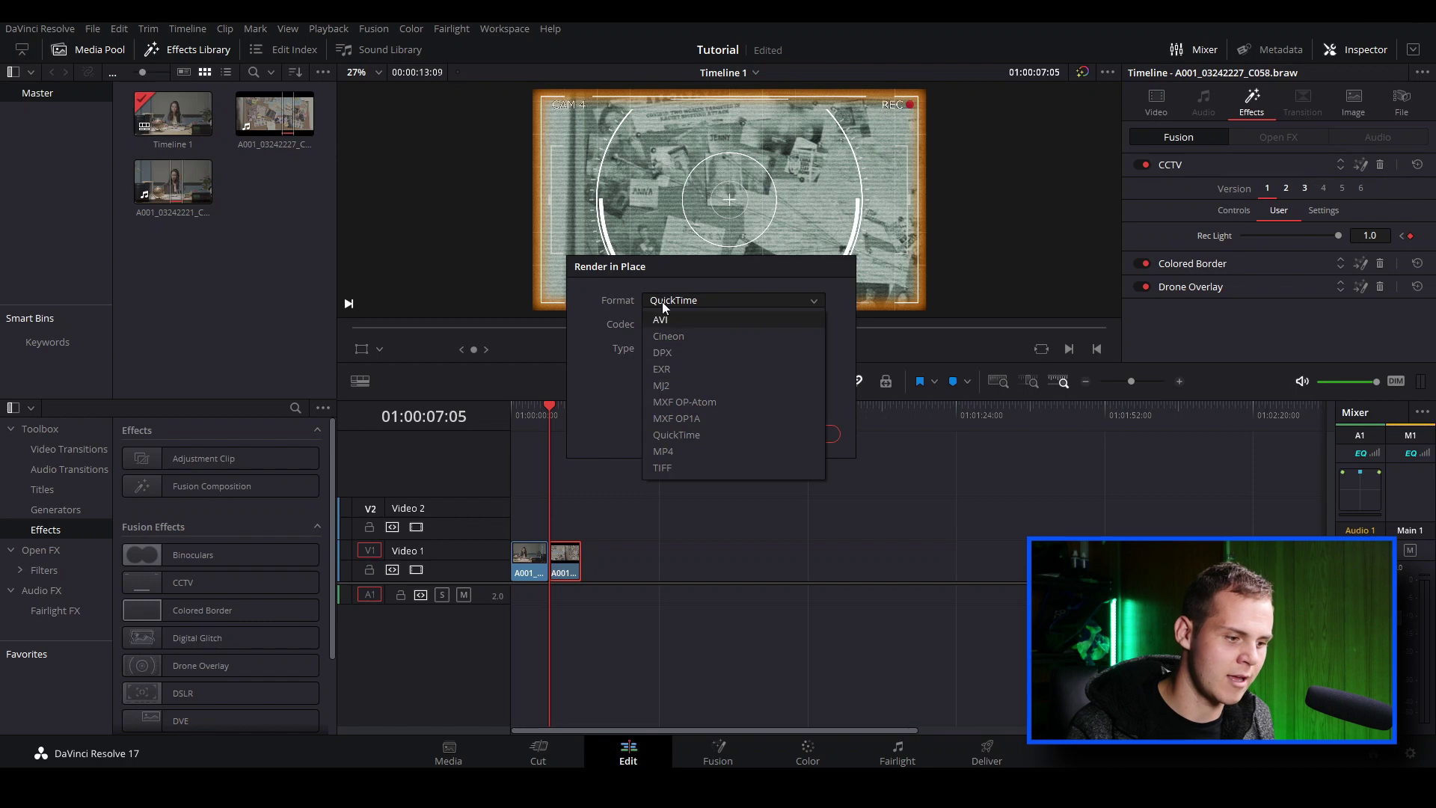
click(662, 302)
click(722, 299)
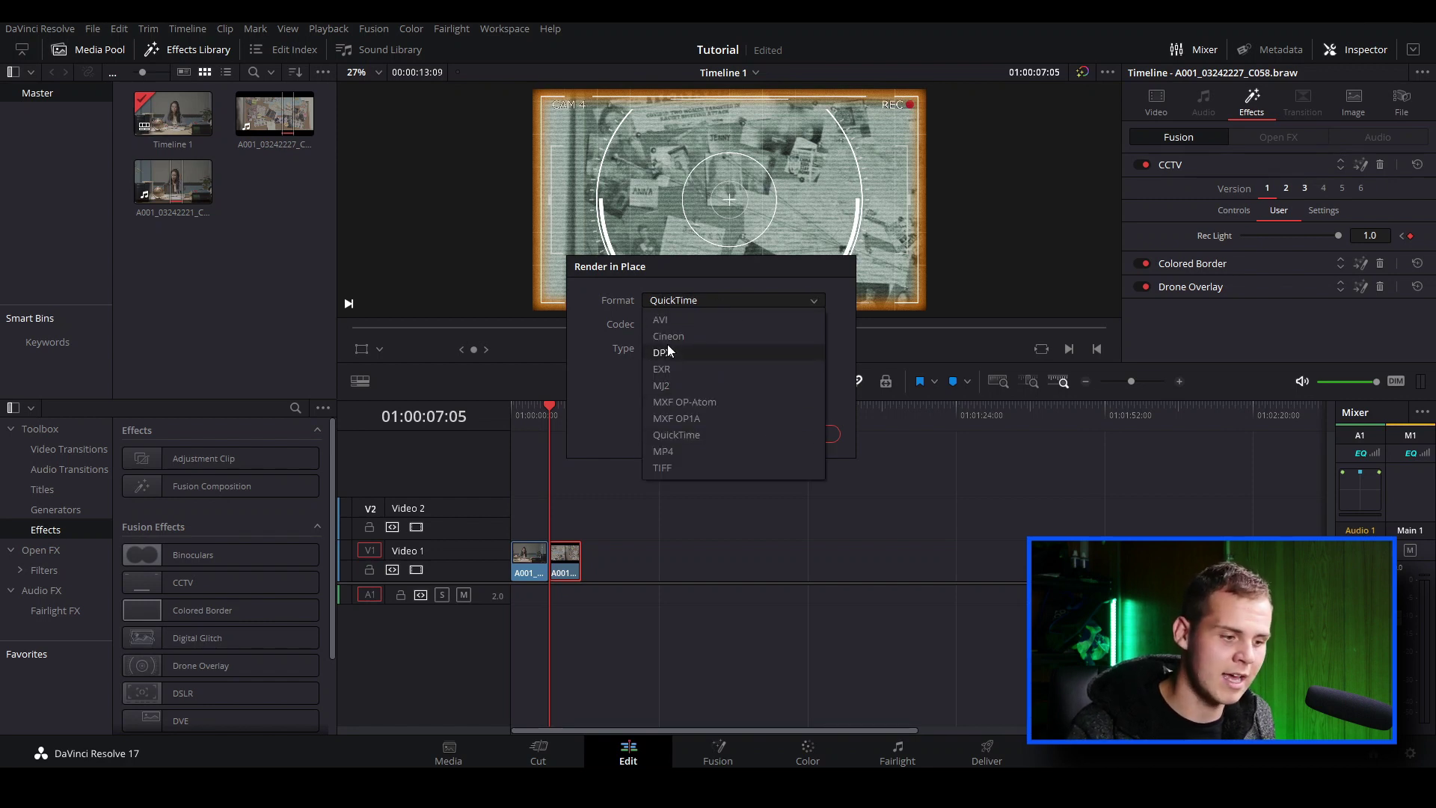
click(702, 434)
- Set codec DNxHD with type 720p 100/85/55/45 8-bit and start the render
click(719, 325)
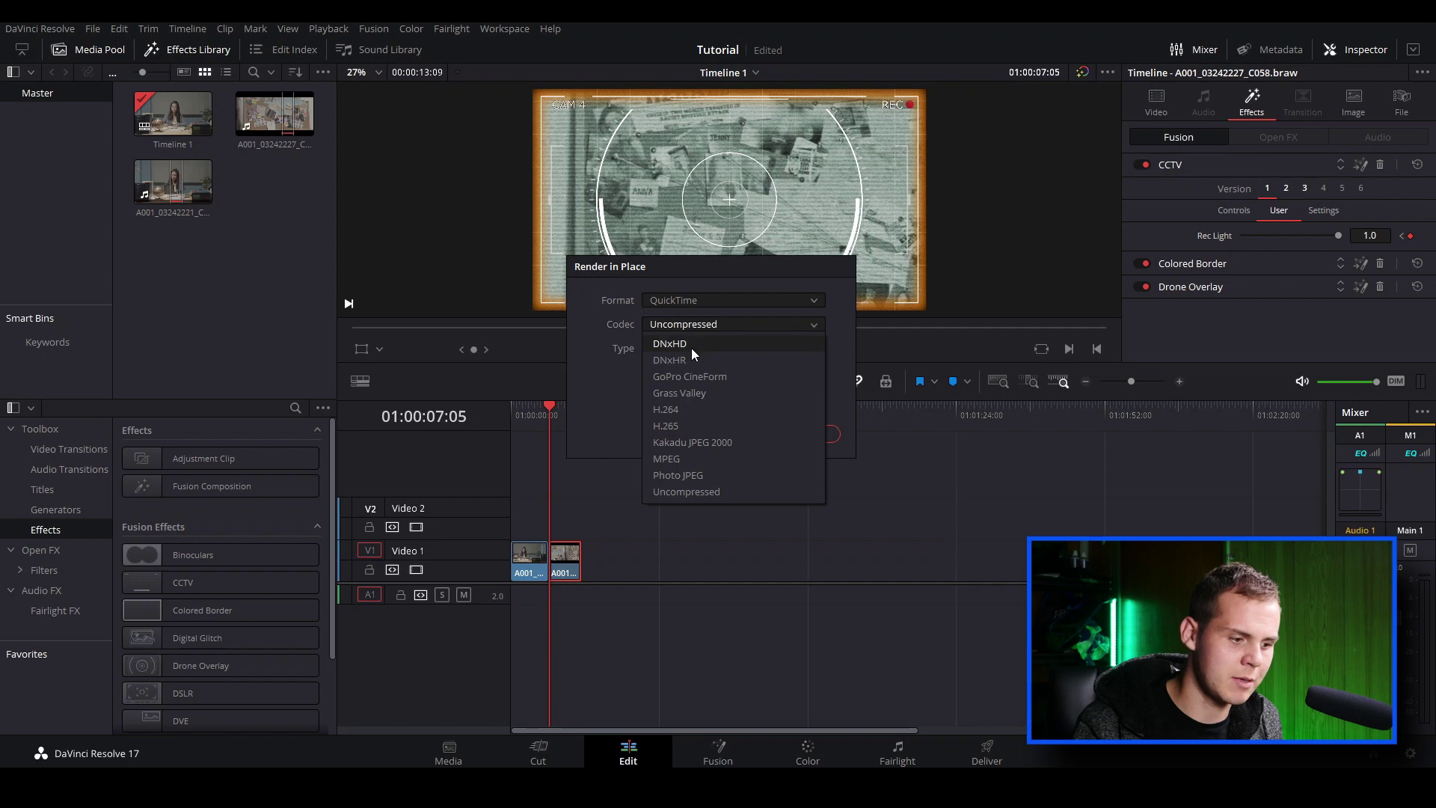
click(691, 346)
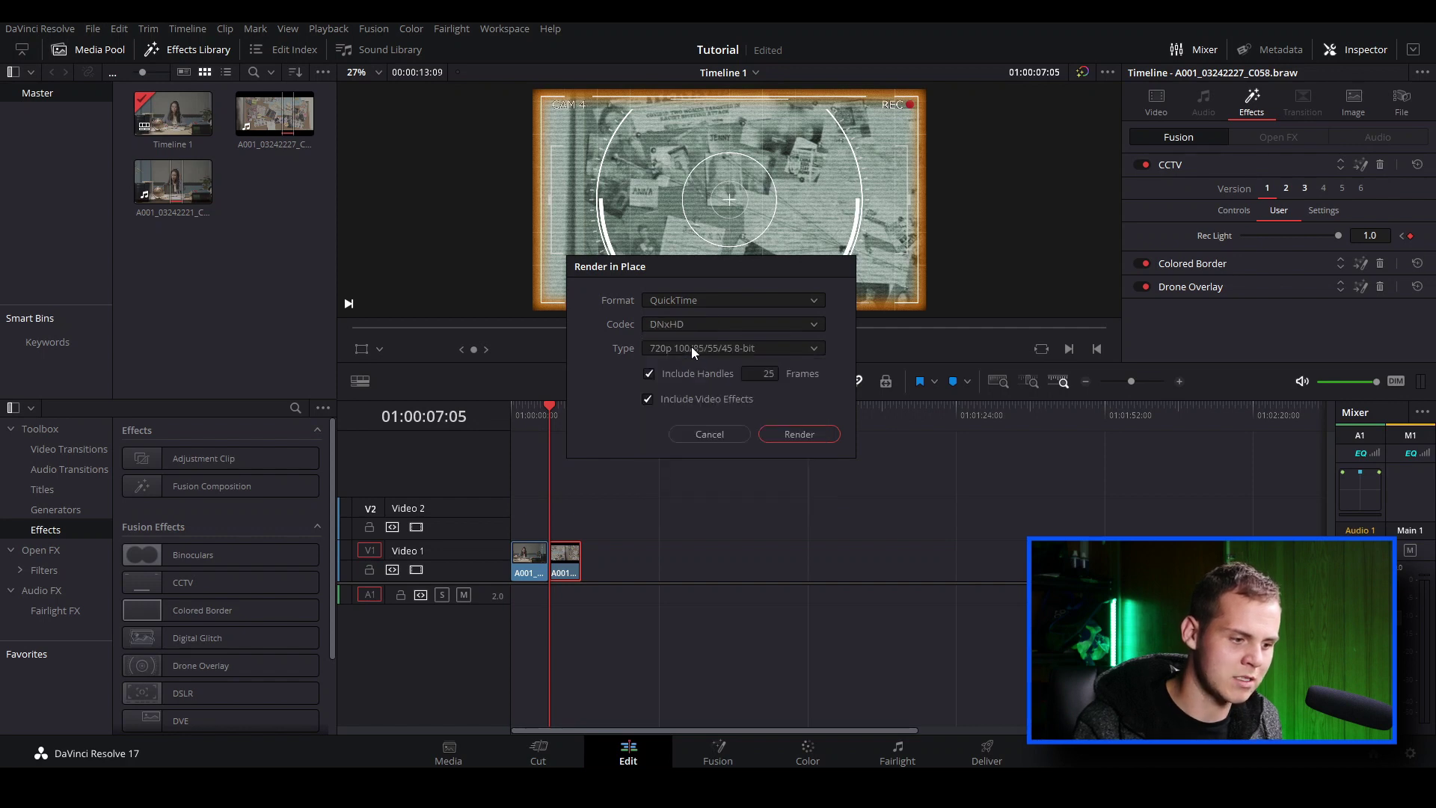
click(675, 348)
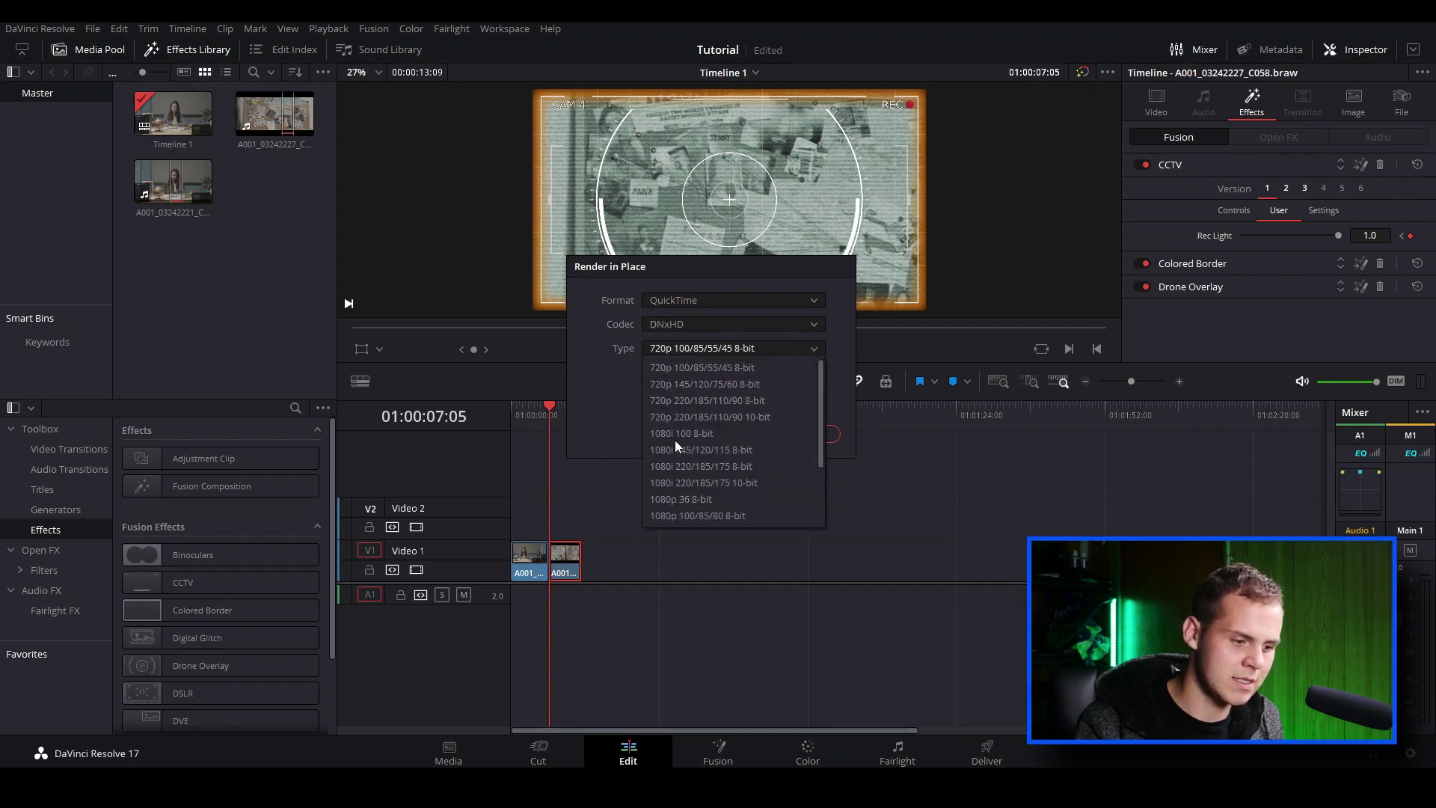
scroll(702, 516, down, 1)
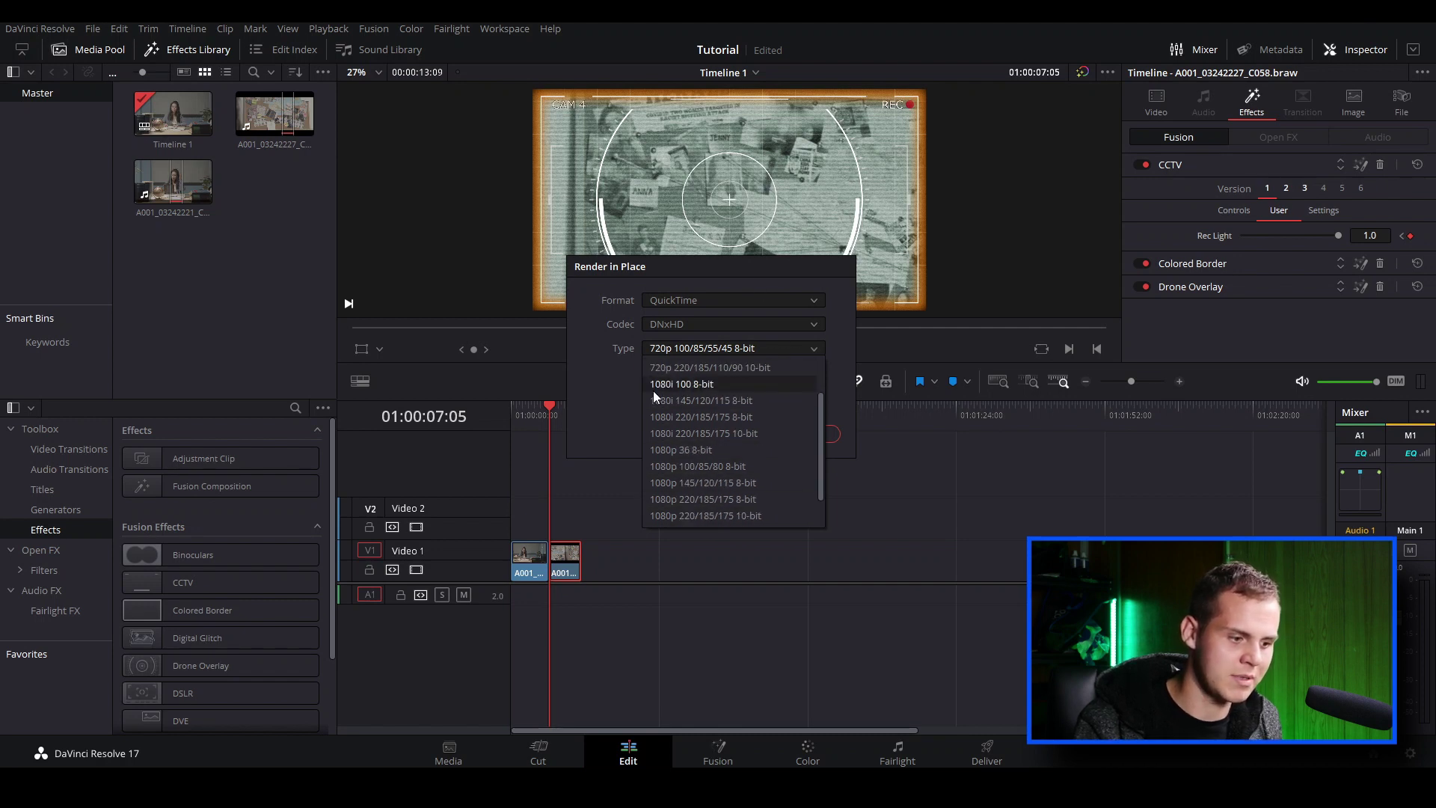
scroll(718, 383, up, 1)
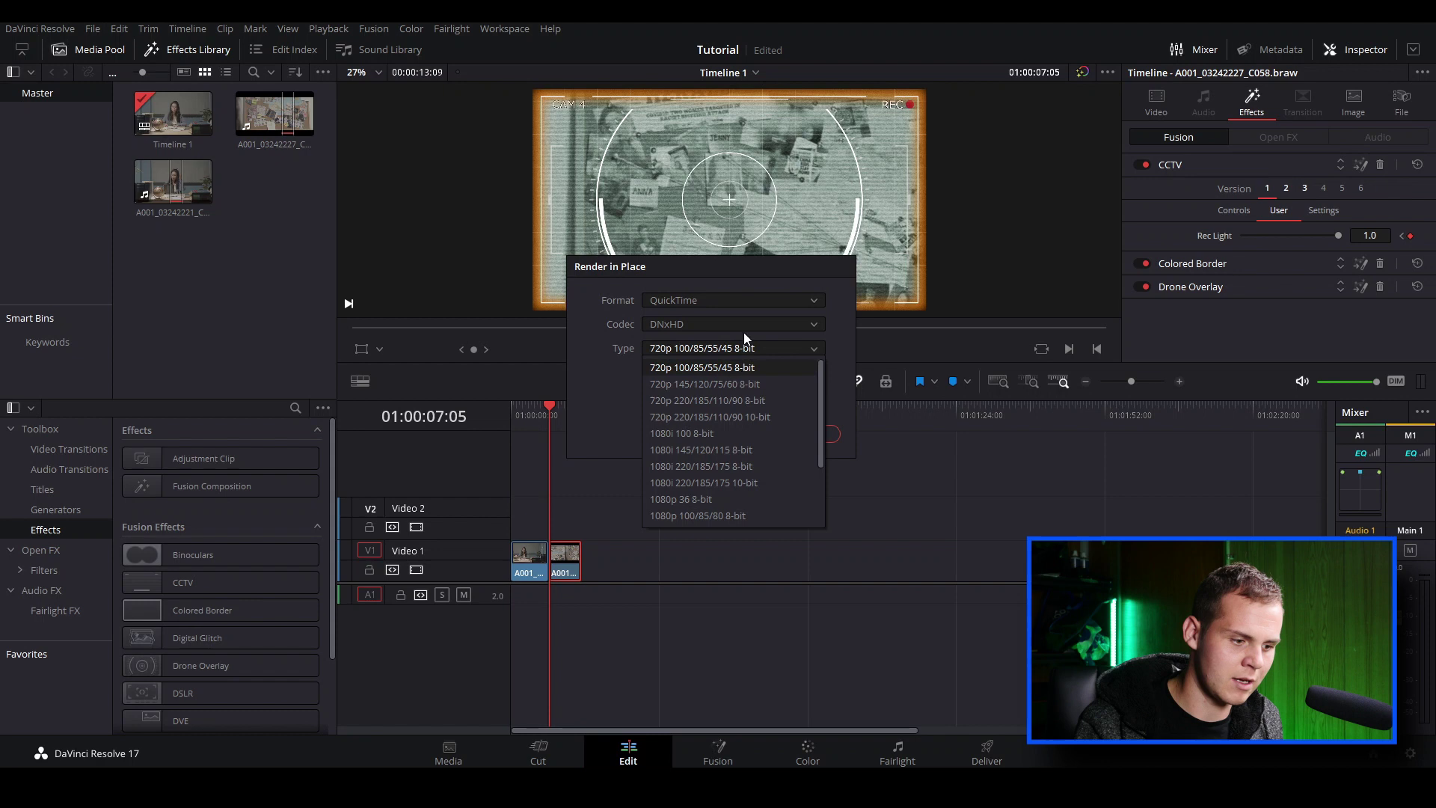
click(735, 351)
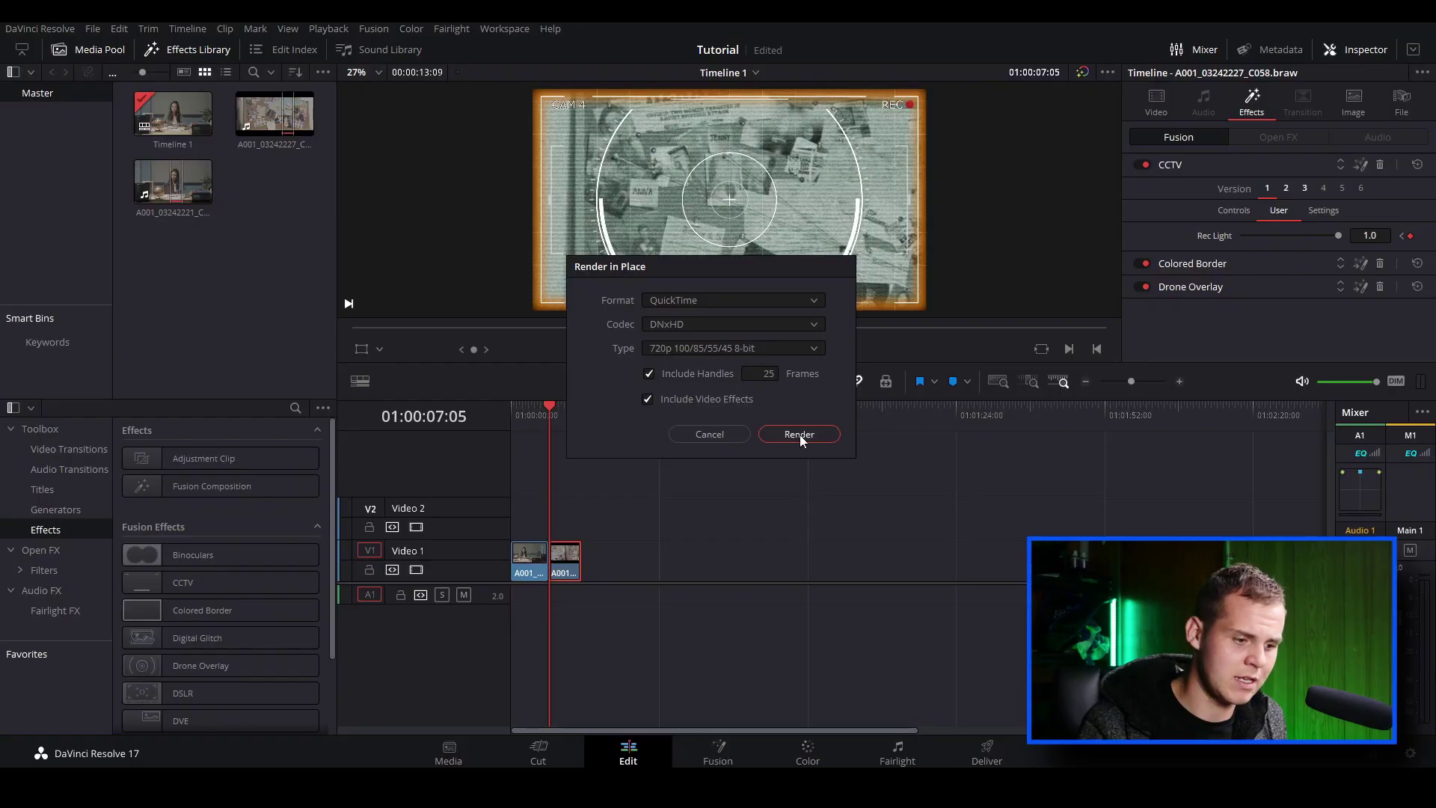
click(798, 432)
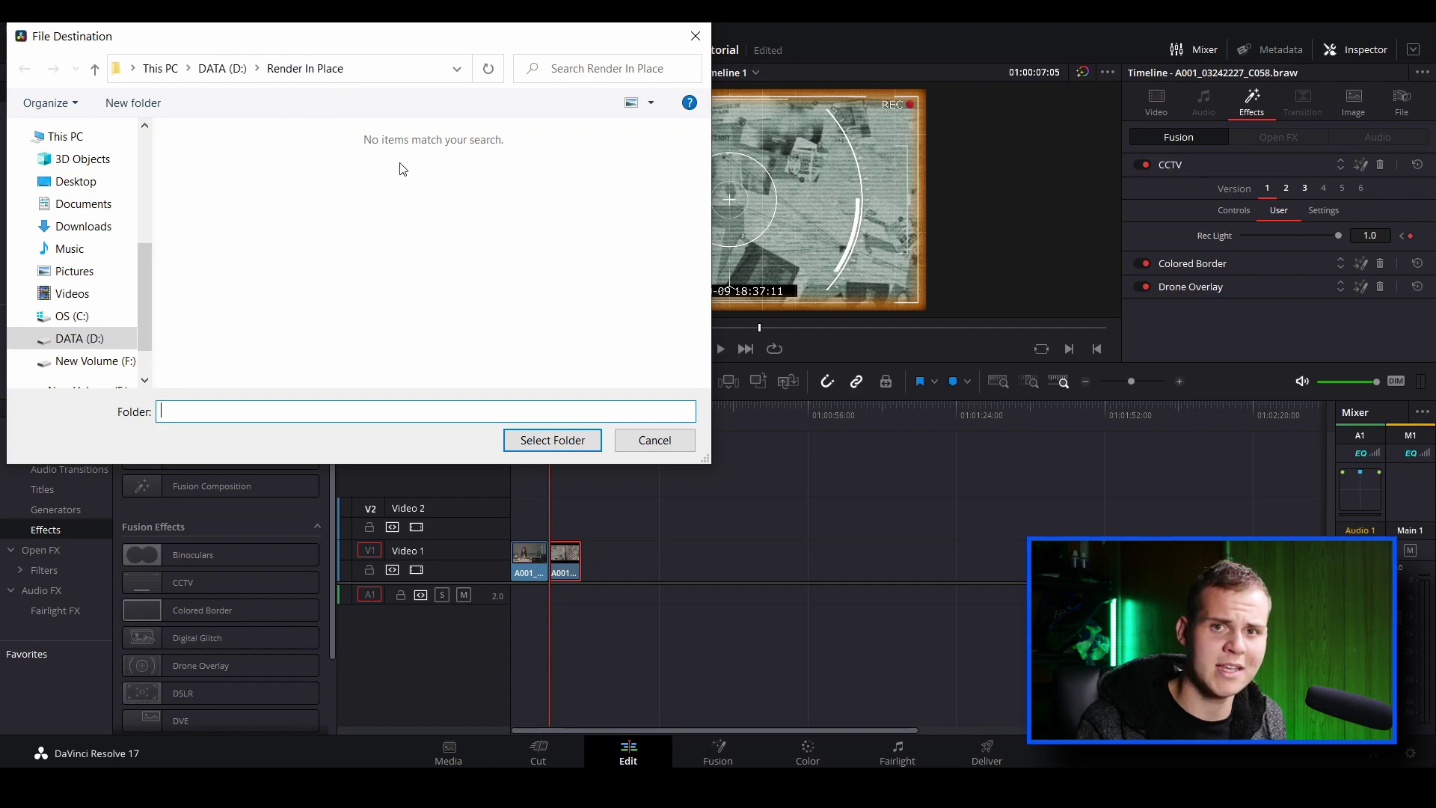
- Select DATA (D:) > Render In Place as the render's destination folder
click(580, 445)
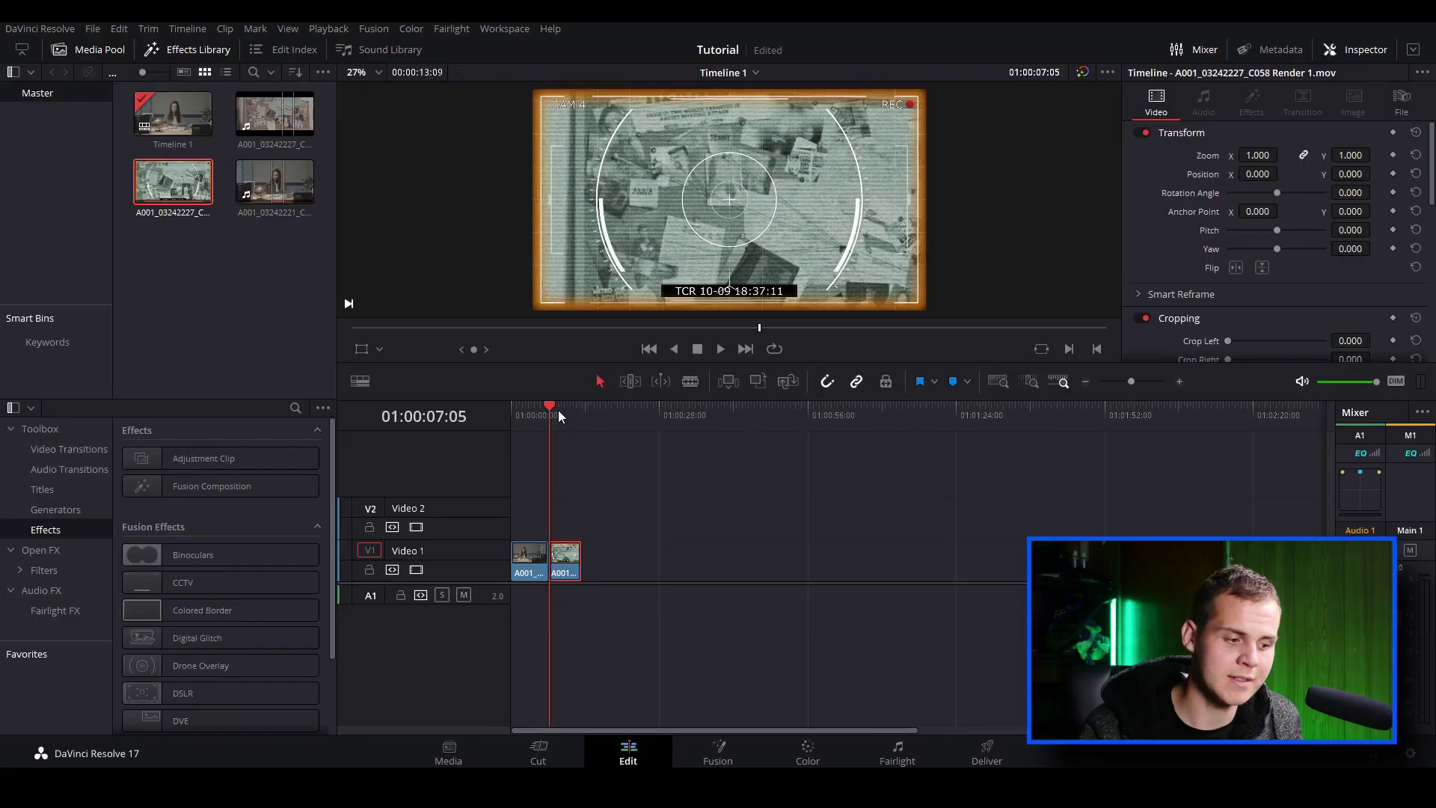
click(566, 413)
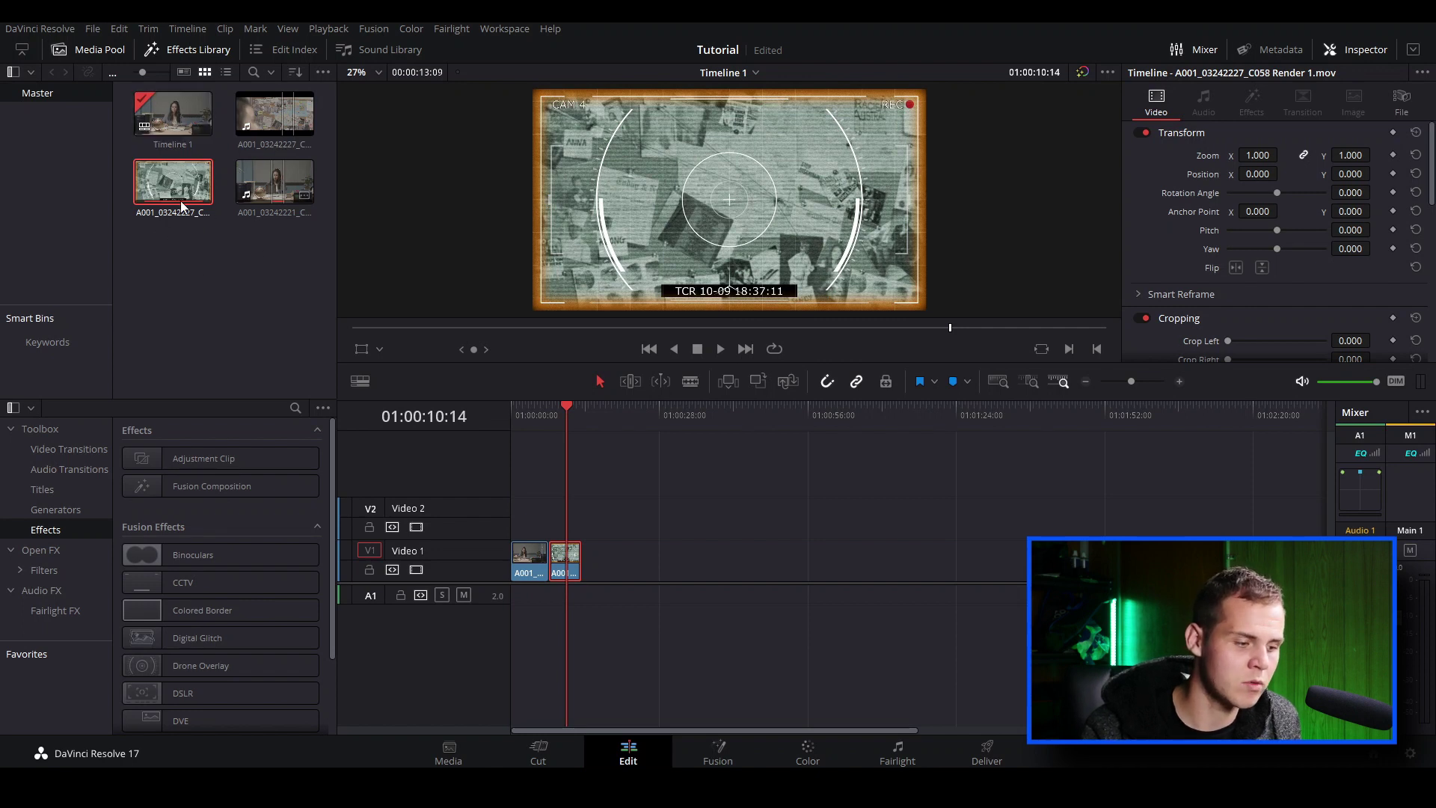
key(/)
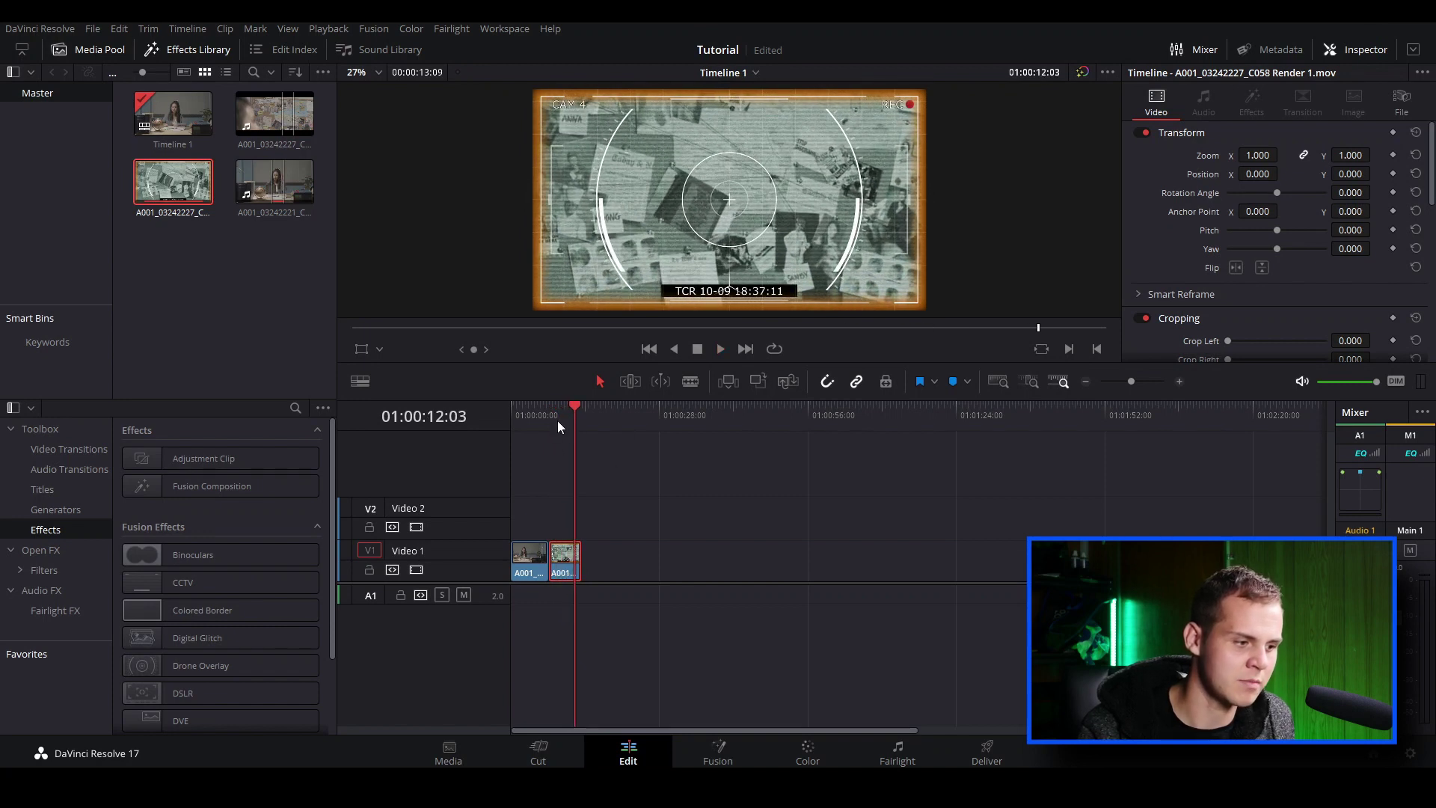
click(532, 419)
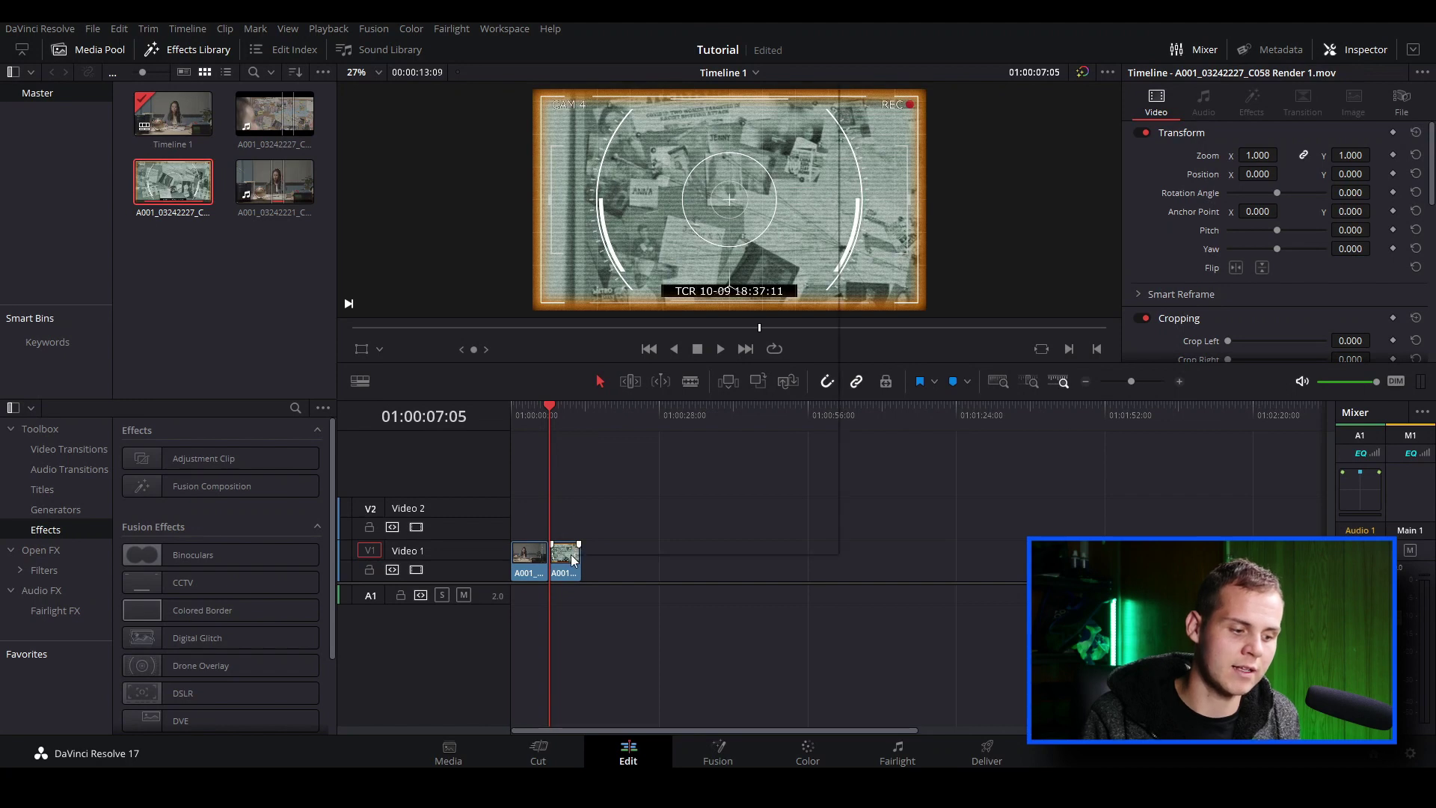
- Decompose the rendered clip to its original and expand its Colored Border settings in the Inspector
right_click(574, 559)
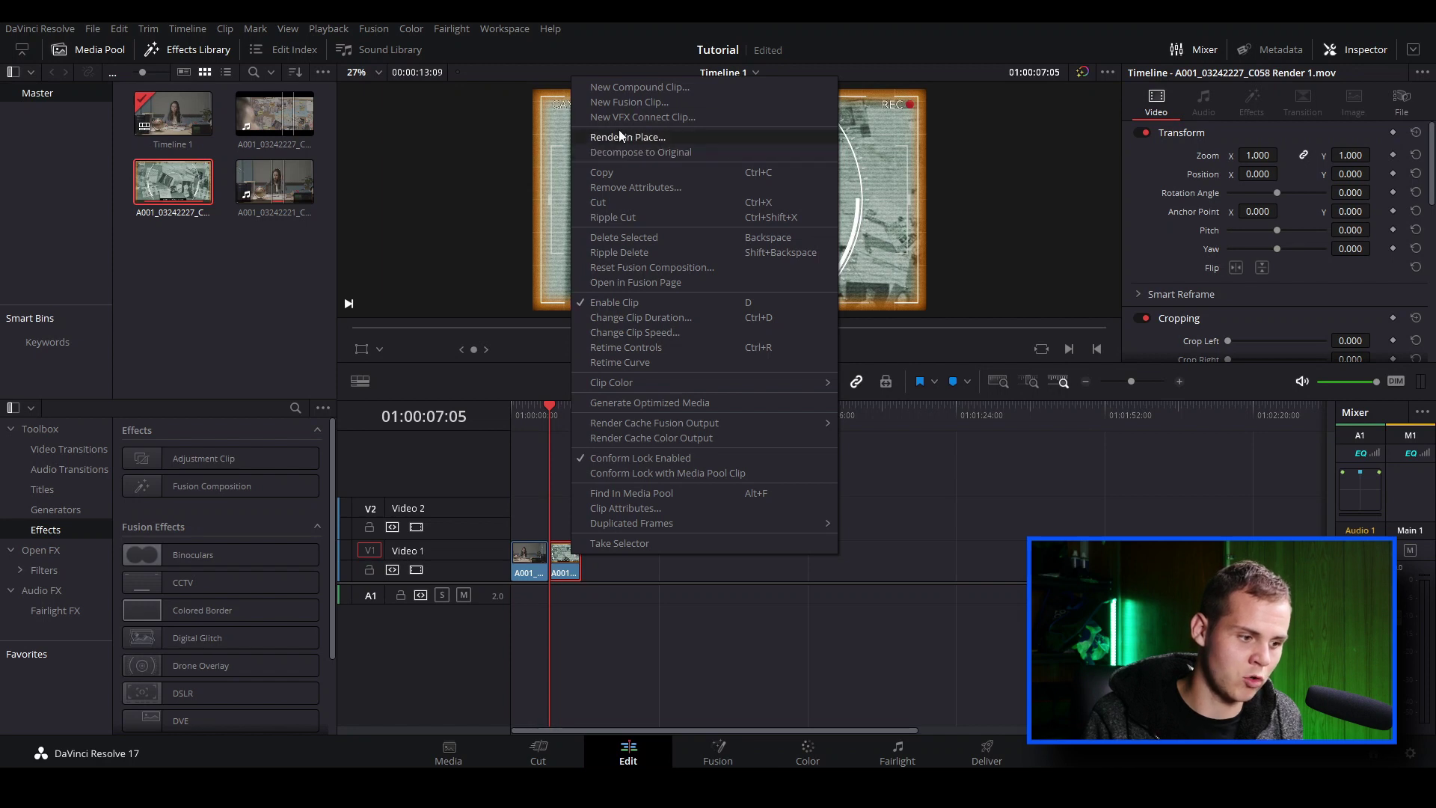
click(655, 153)
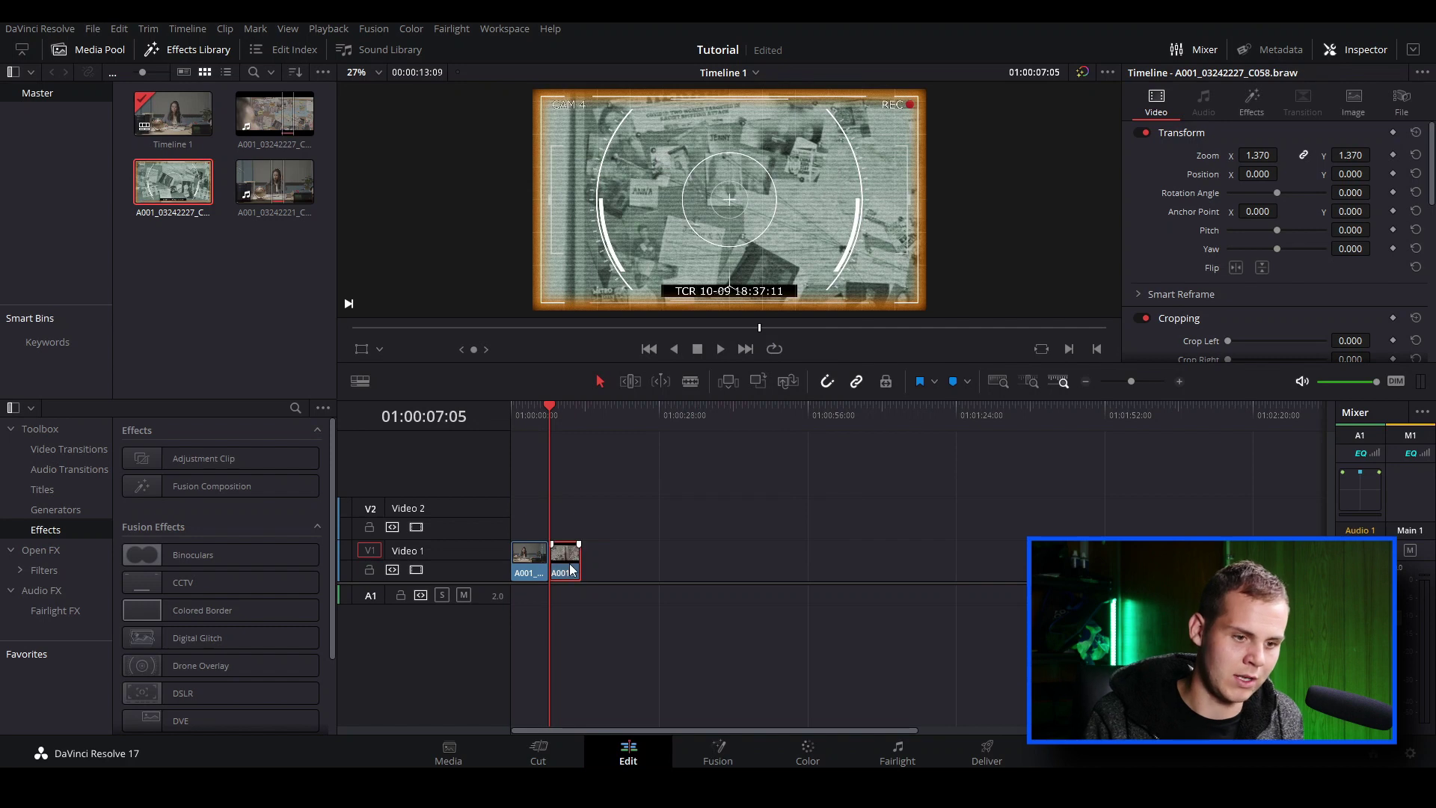
click(1253, 109)
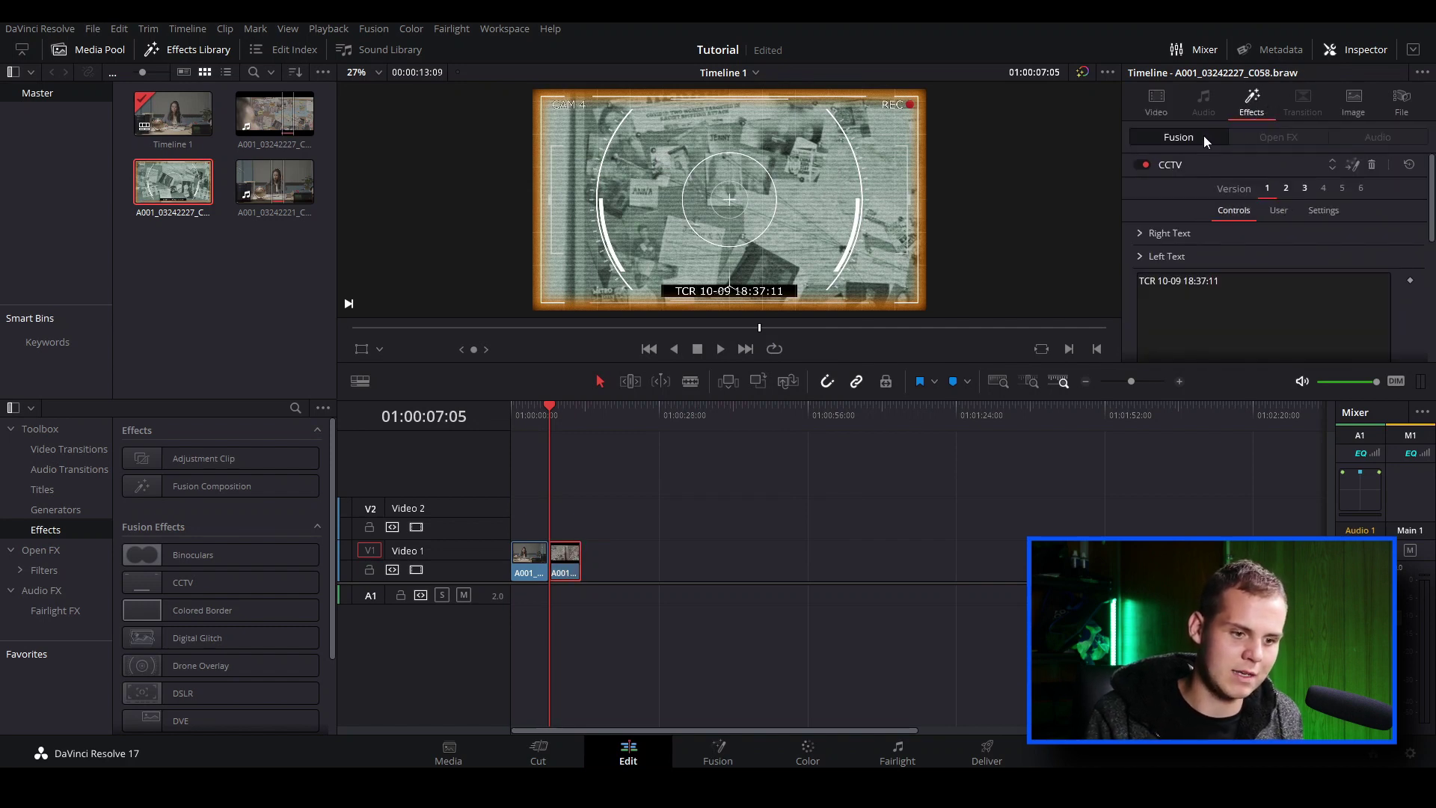
scroll(1238, 265, down, 10)
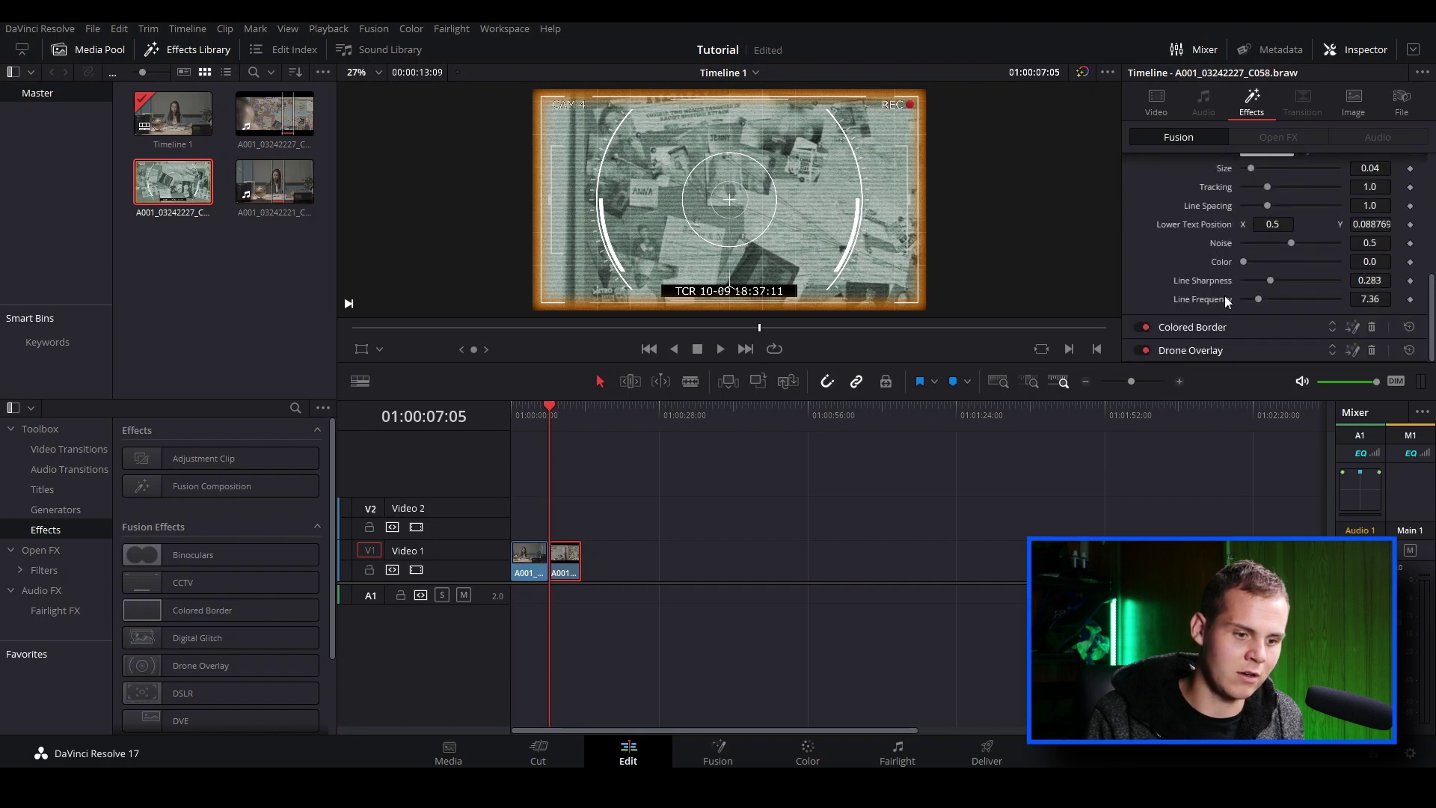
click(1207, 329)
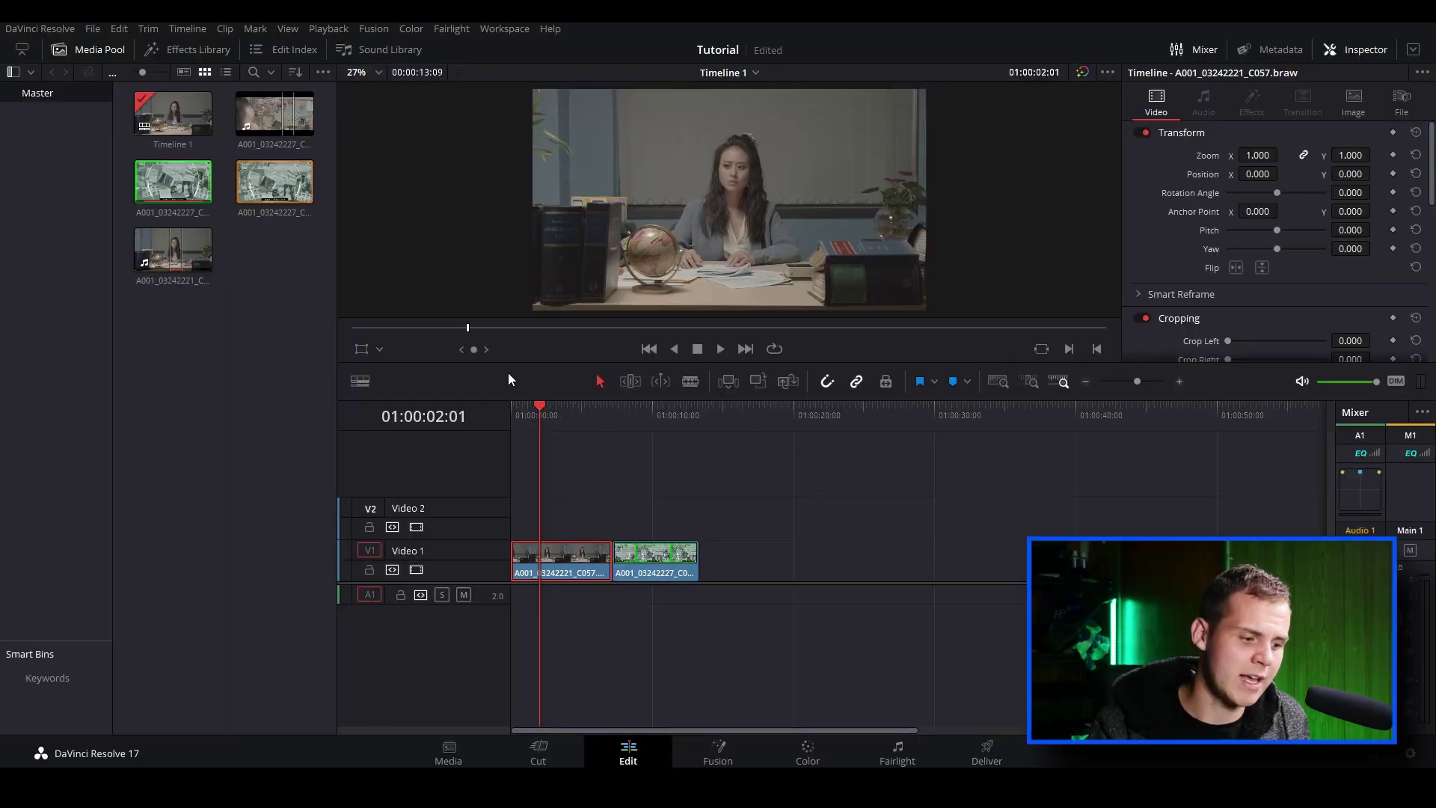
- Scrub the playhead to about 01:00:02:06 on the interview clip
mouse_move(537, 416)
mouse_down()
mouse_move(581, 423)
mouse_move(543, 428)
mouse_up()
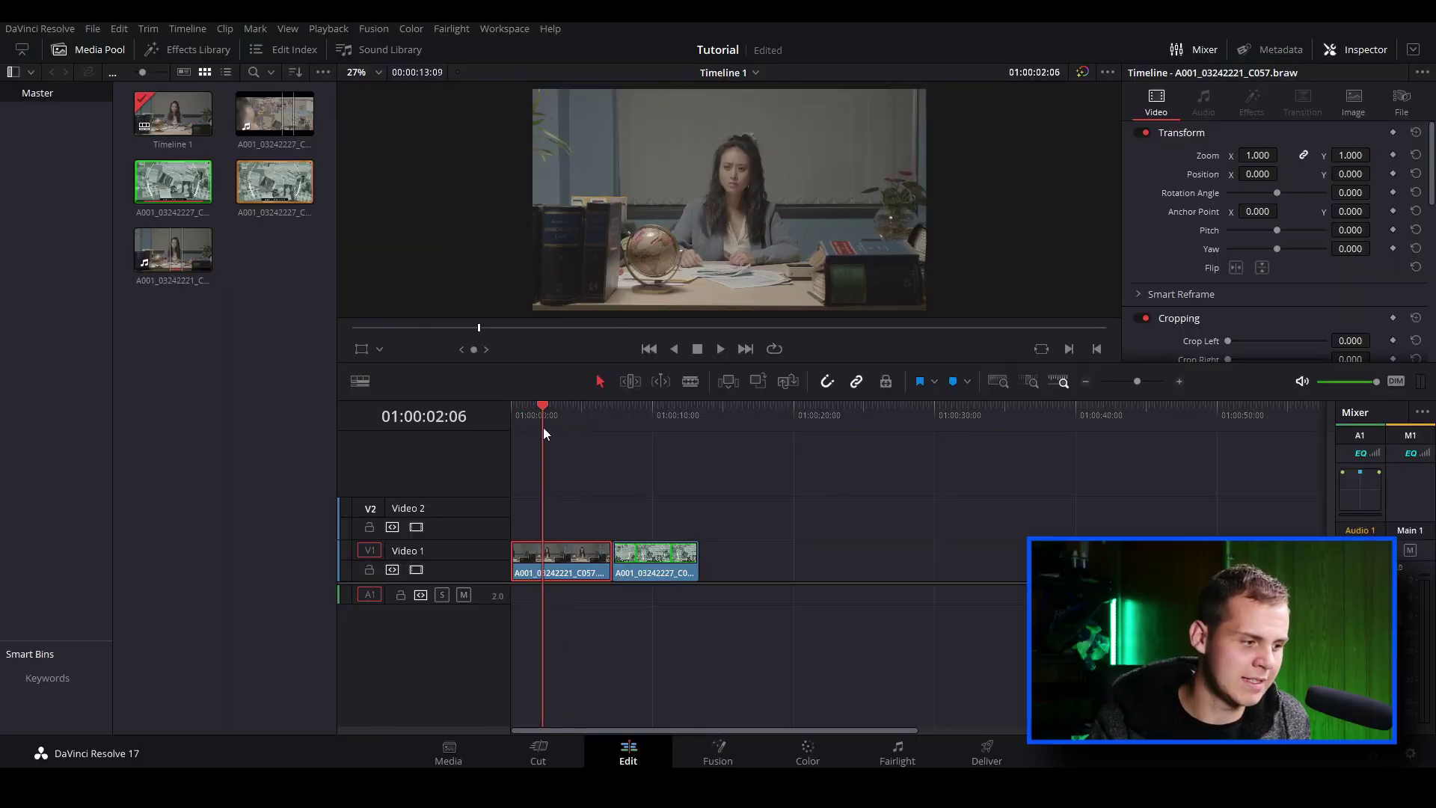
- Drag Simple Box 2 Lines Lower Third from Effects Library > Toolbox > Titles onto Video 2
click(203, 46)
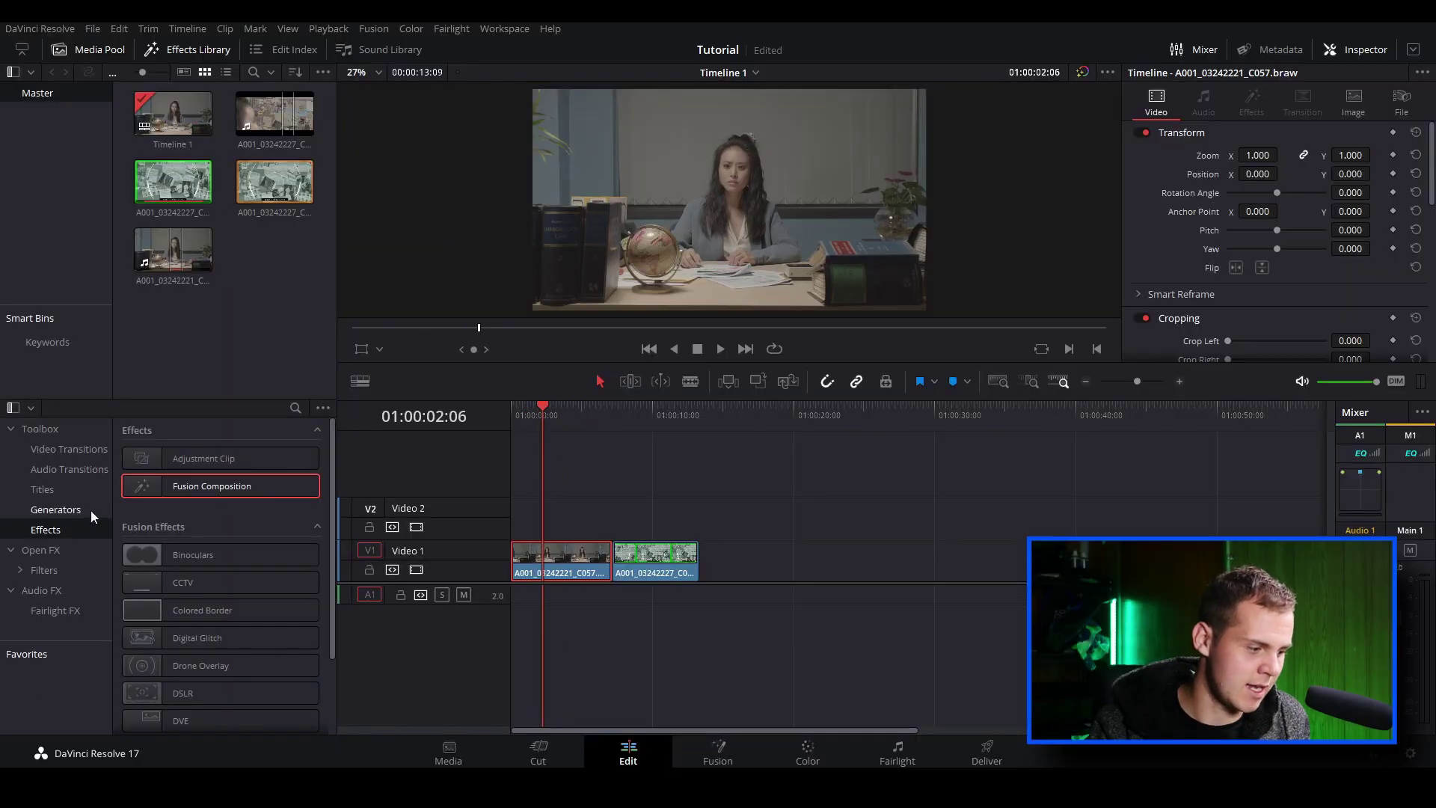
click(57, 487)
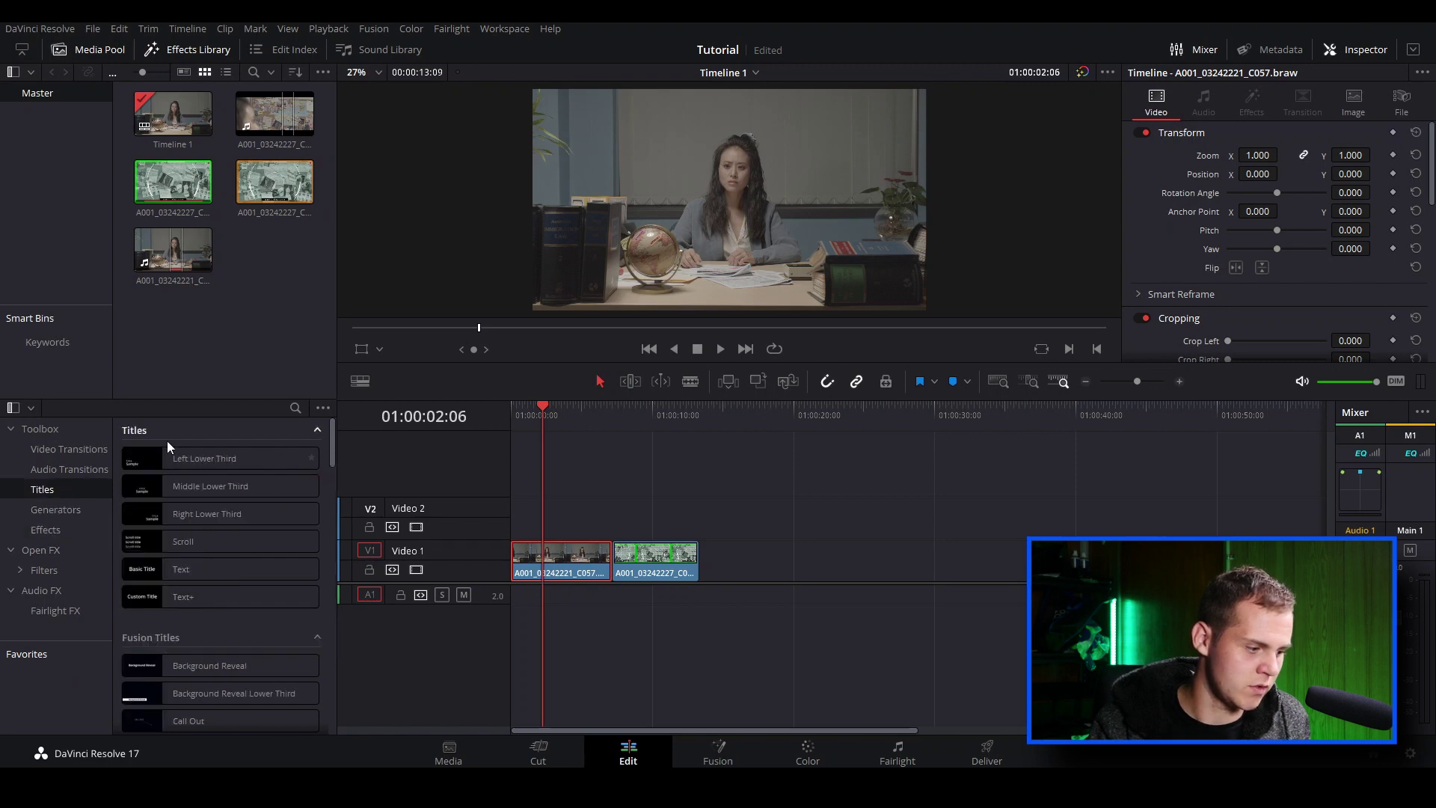
scroll(249, 571, down, 10)
scroll(271, 576, down, 6)
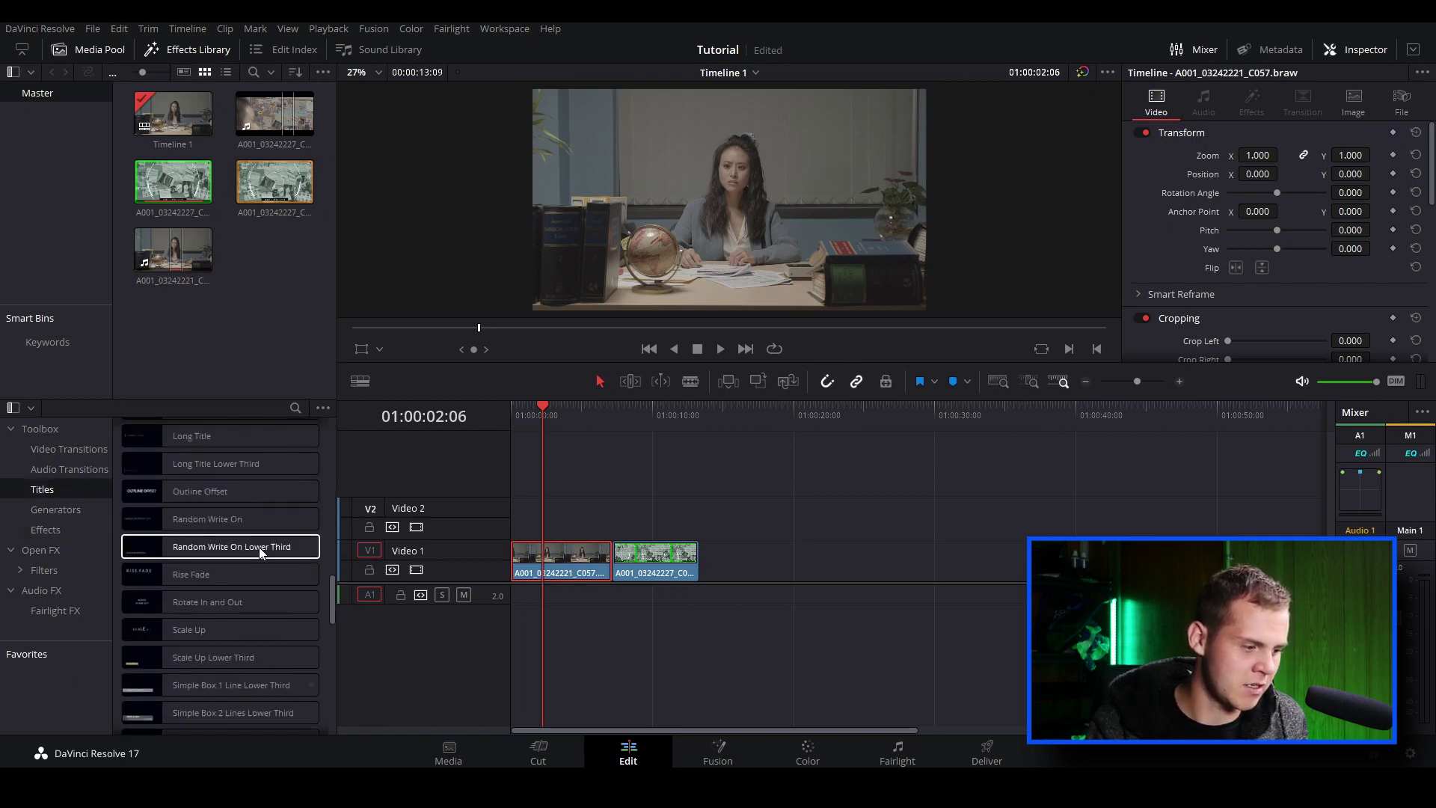
scroll(197, 631, down, 3)
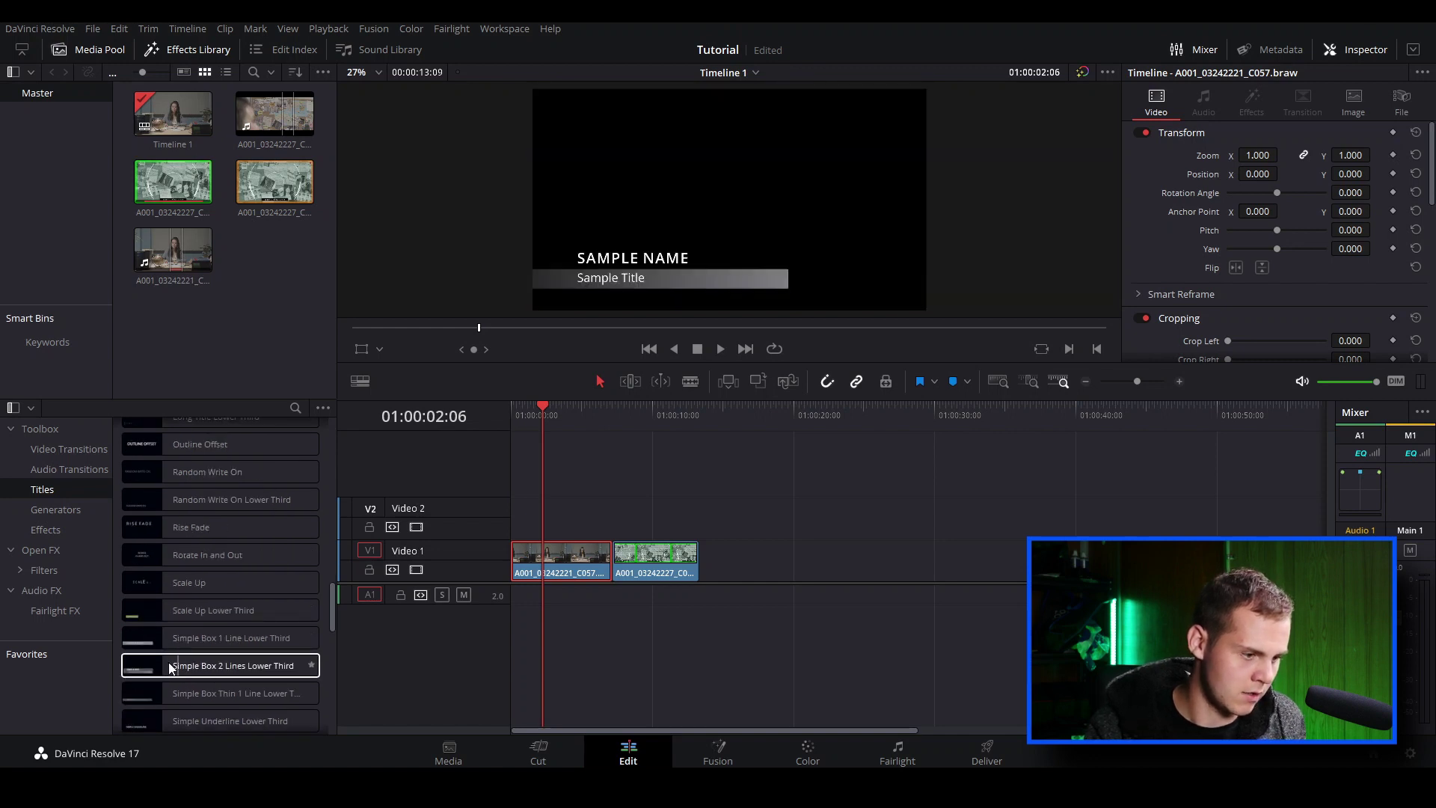
drag(138, 671, 539, 510)
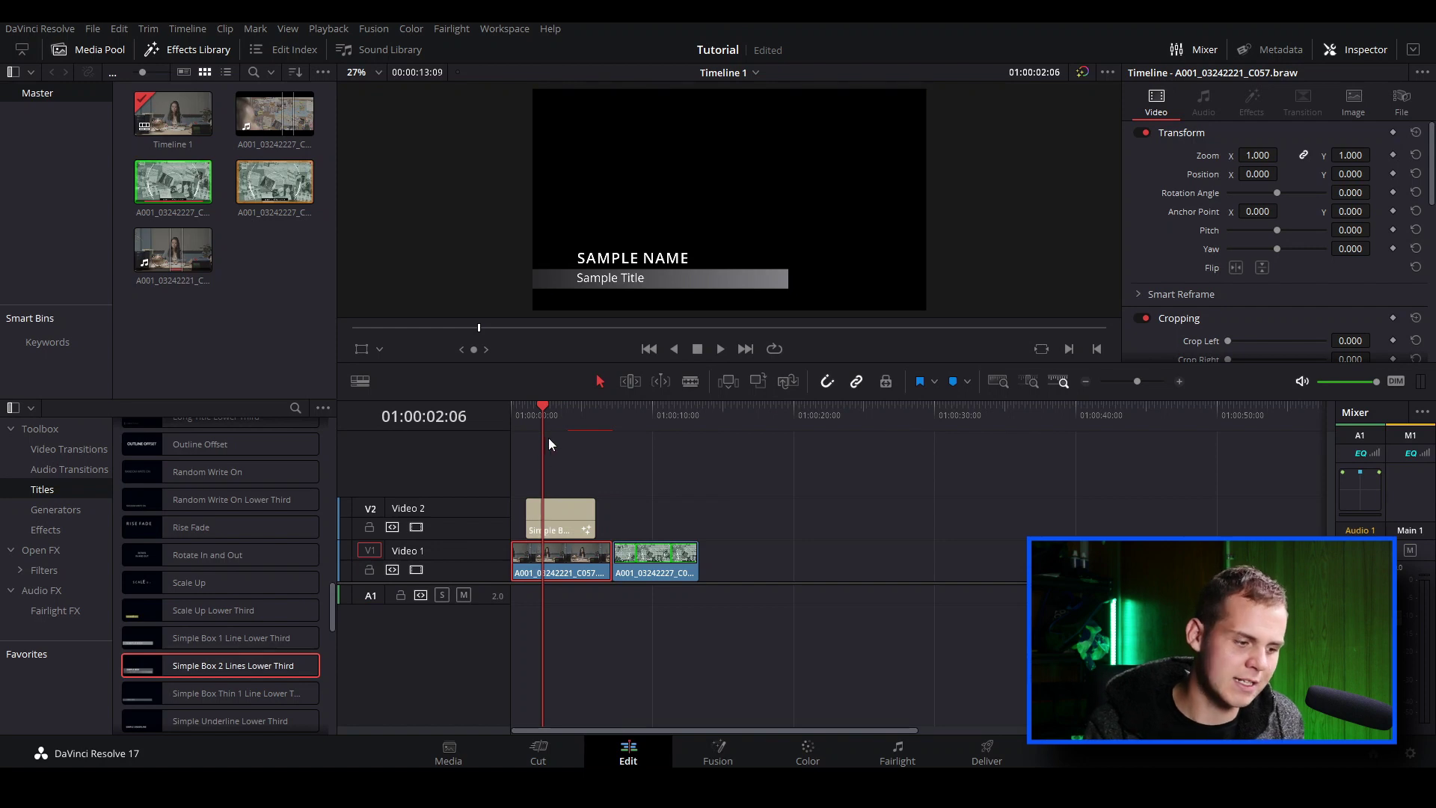
- Scrub and play the lower third over the interview footage to preview it
click(541, 418)
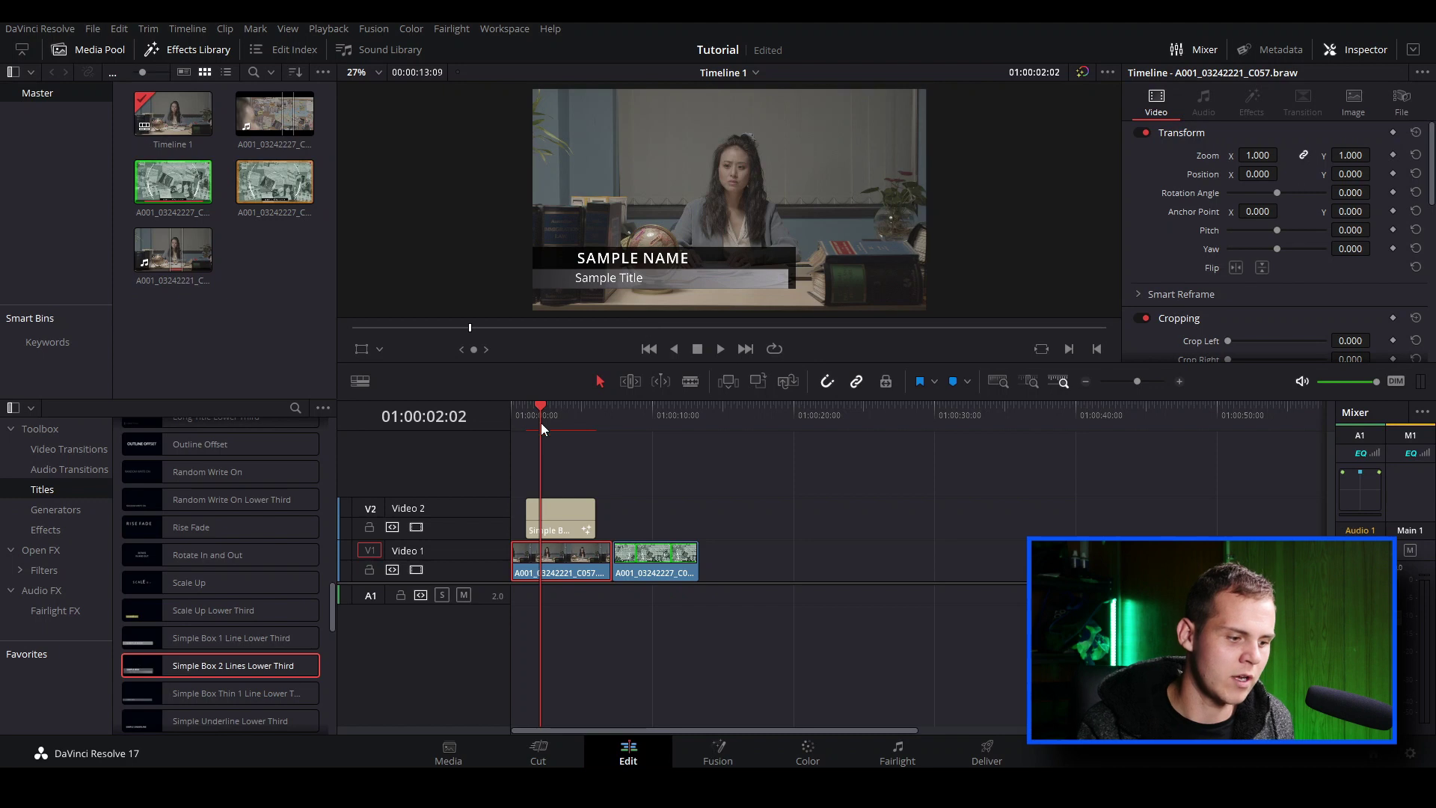
key(Right)
key(Right)
key(Right)
key(Right)
key(Right)
key(Right)
key(Right)
key(Right)
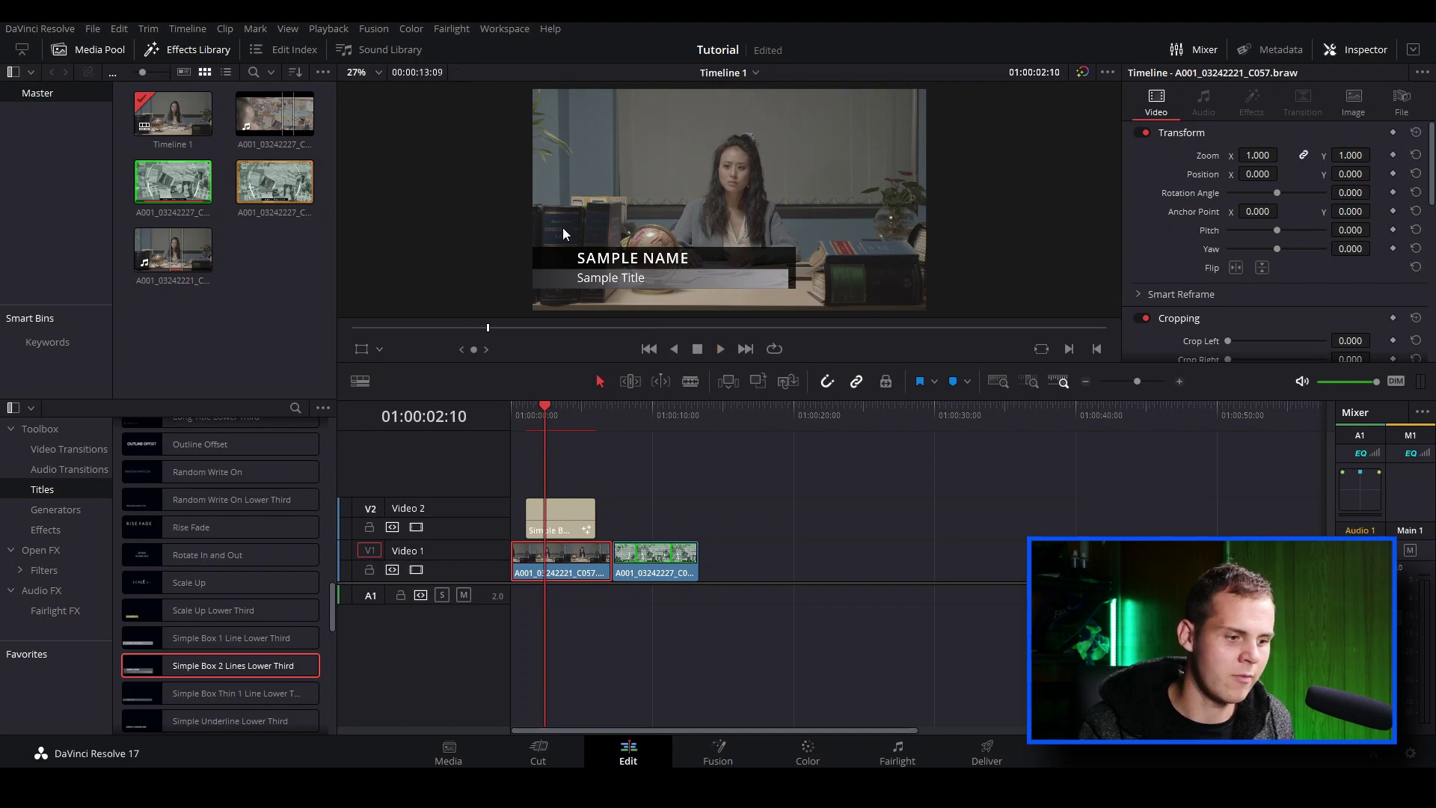
click(561, 417)
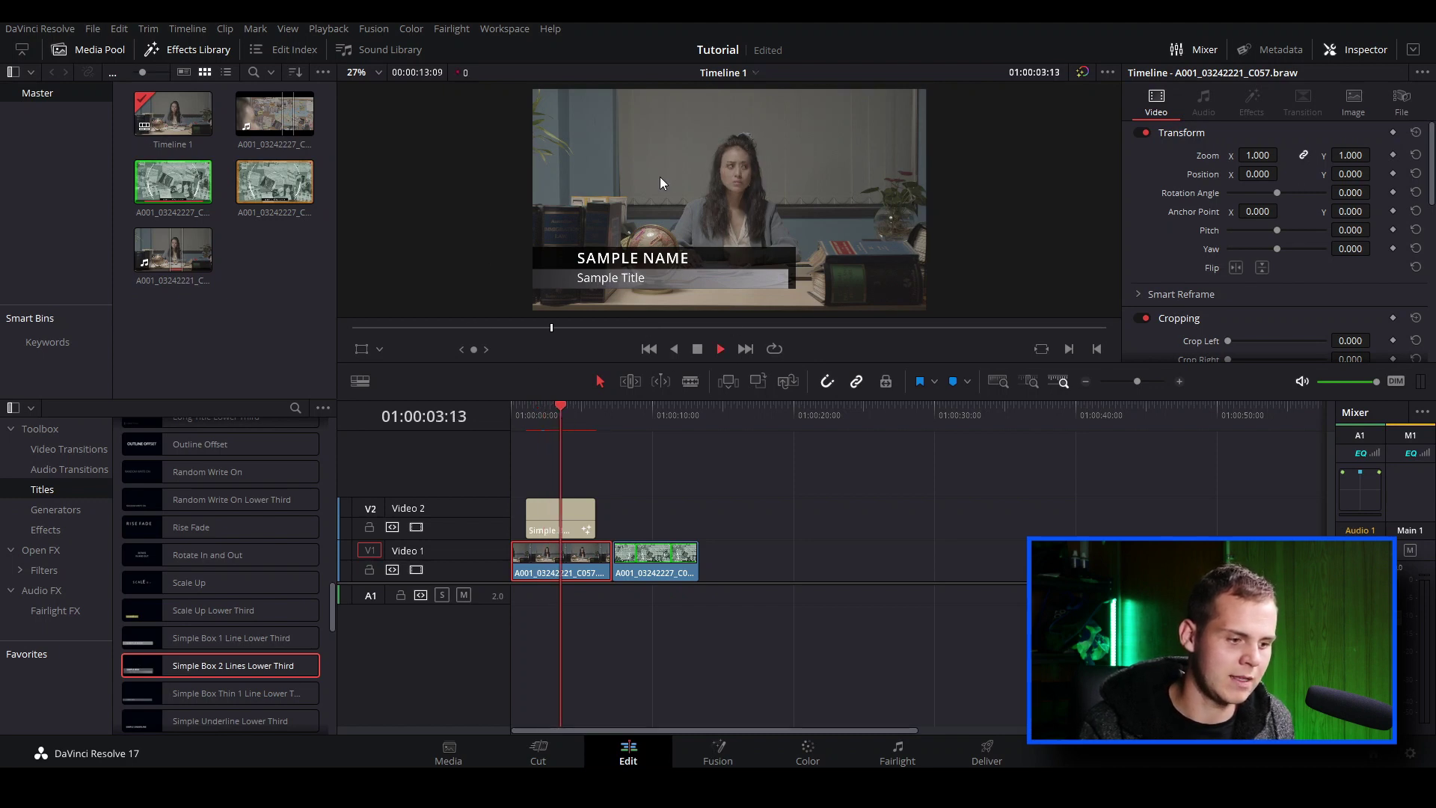
key(Right)
key(Right)
key(Right)
key(Right)
key(Right)
key(Right)
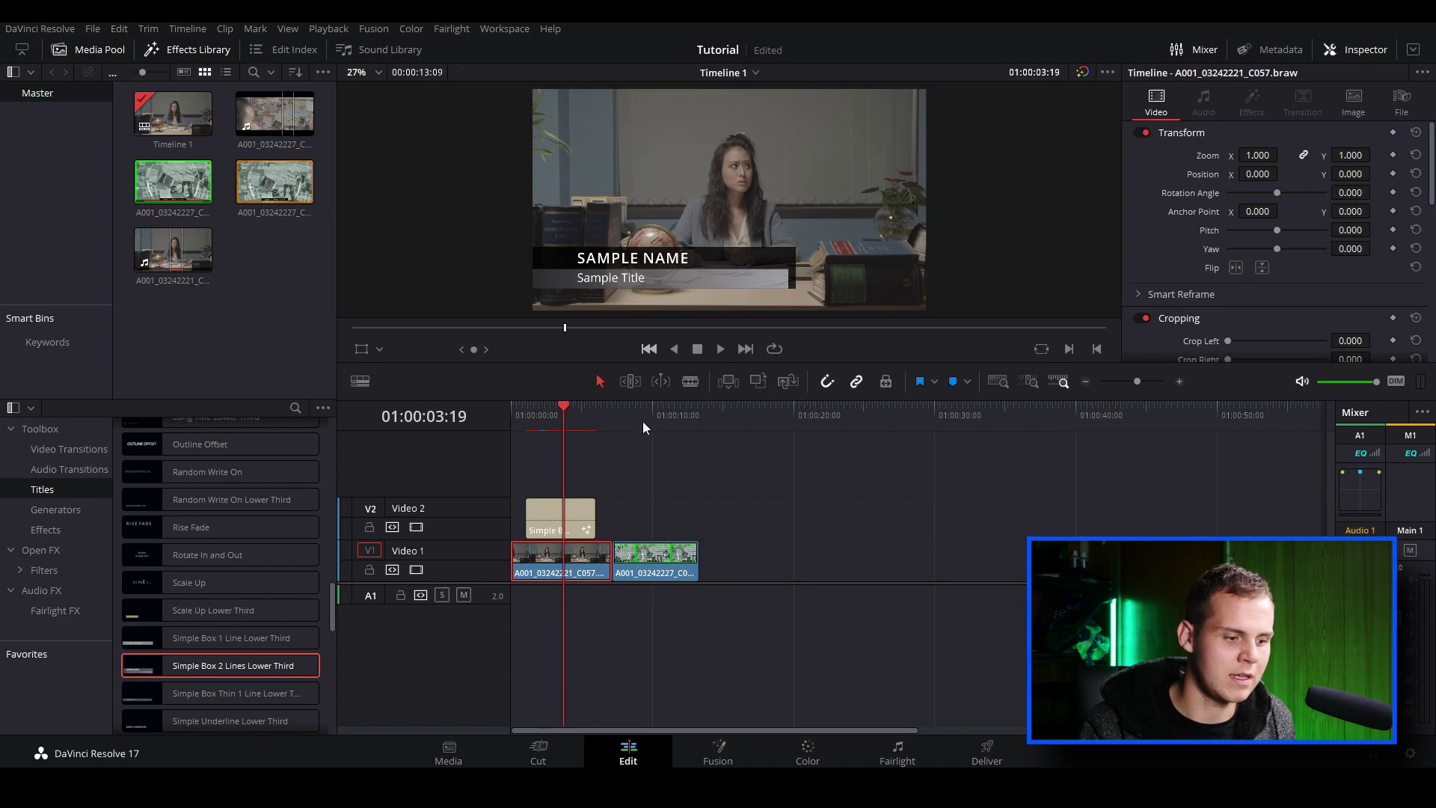
mouse_move(550, 416)
mouse_down()
mouse_move(522, 436)
mouse_move(540, 415)
mouse_up()
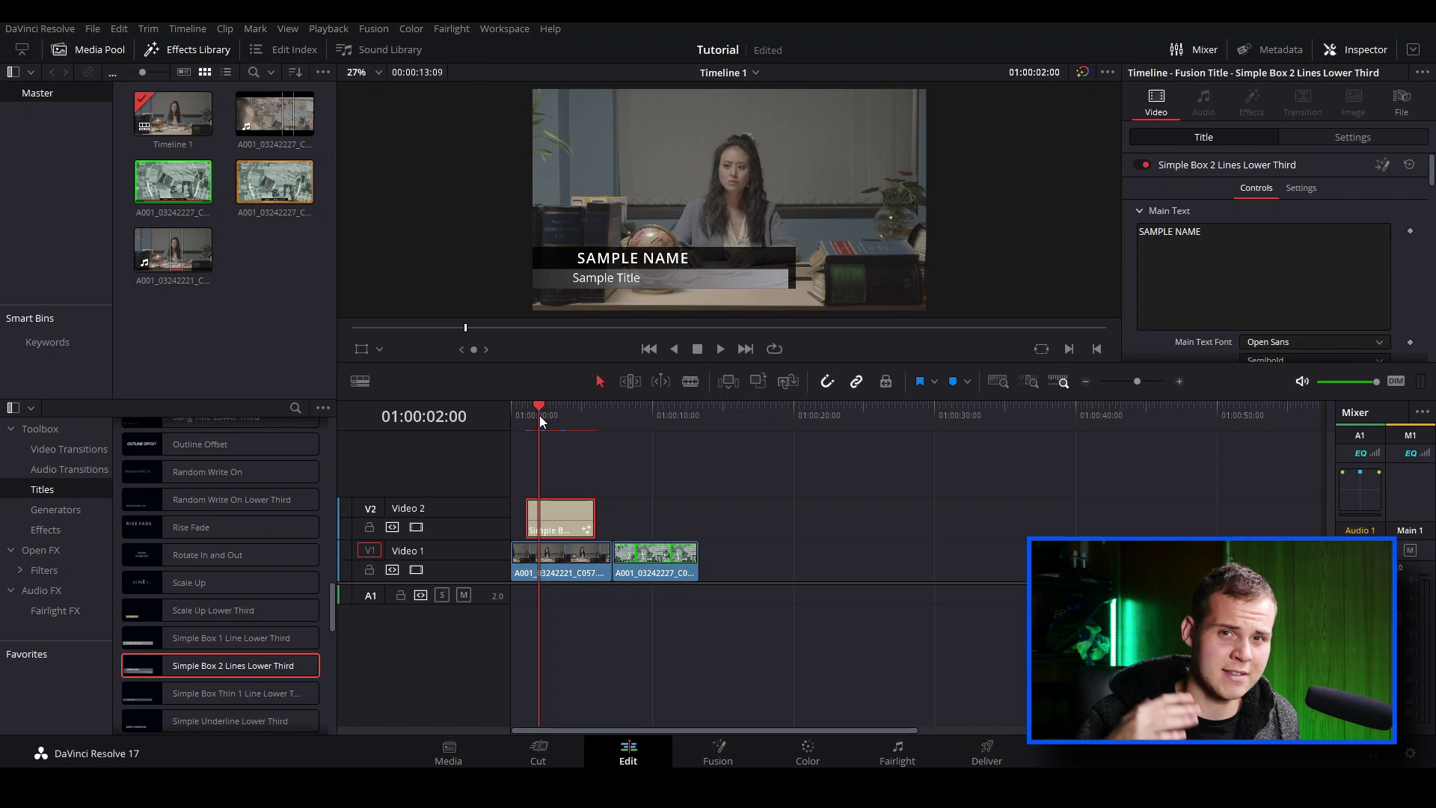
key(space)
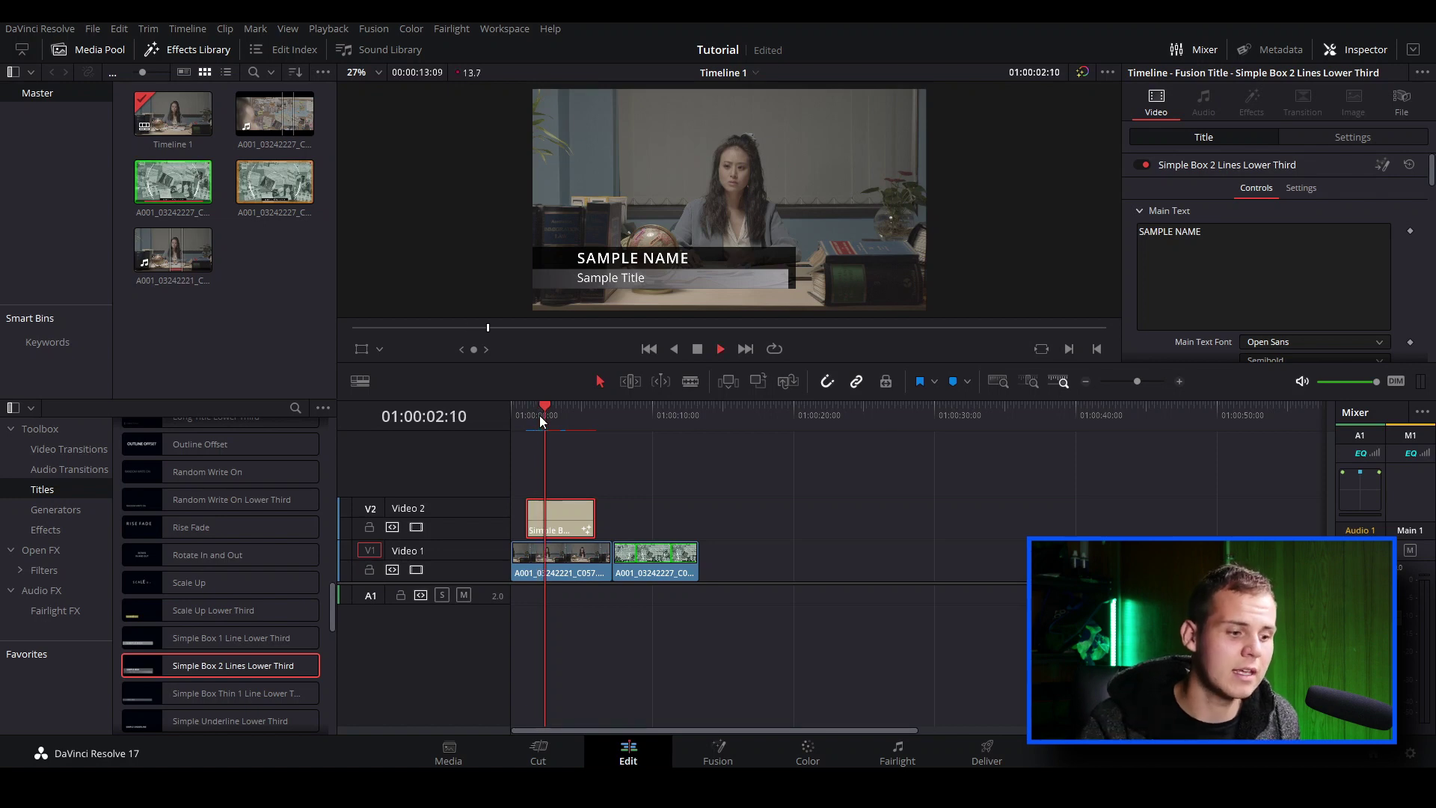
drag(539, 415, 532, 415)
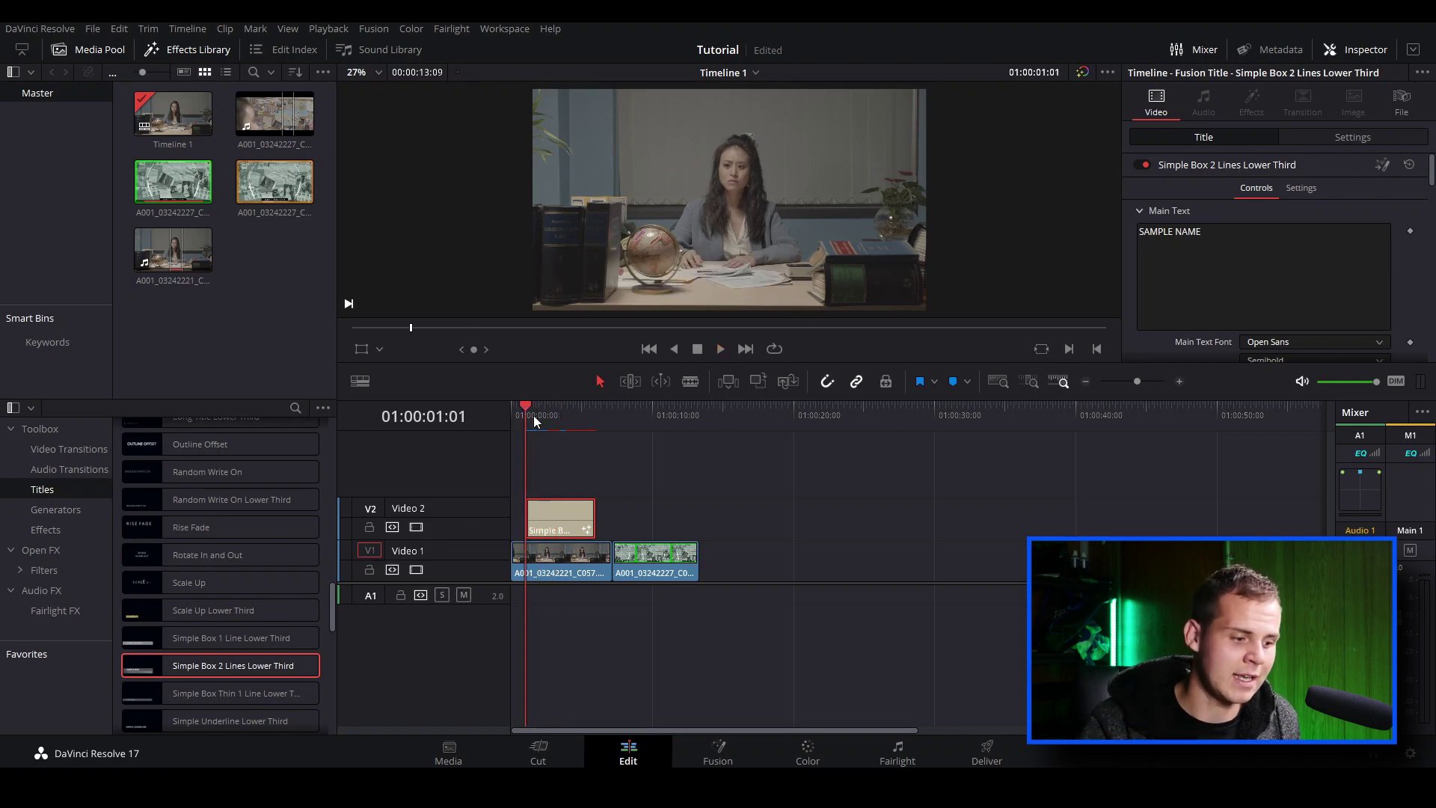
key(space)
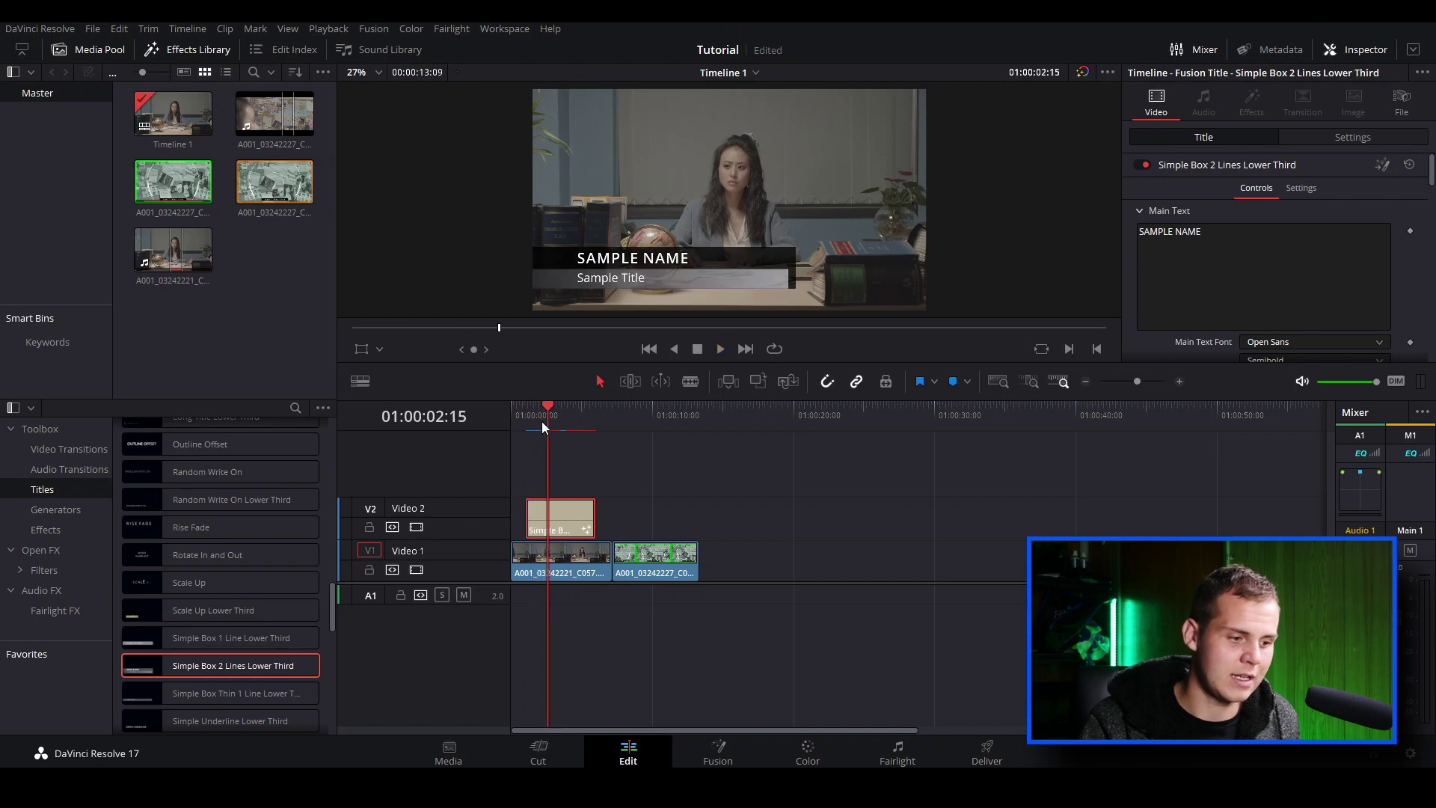
- Return the playhead to 01:00:02:00 and bring up the title clip's context menu
right_click(567, 517)
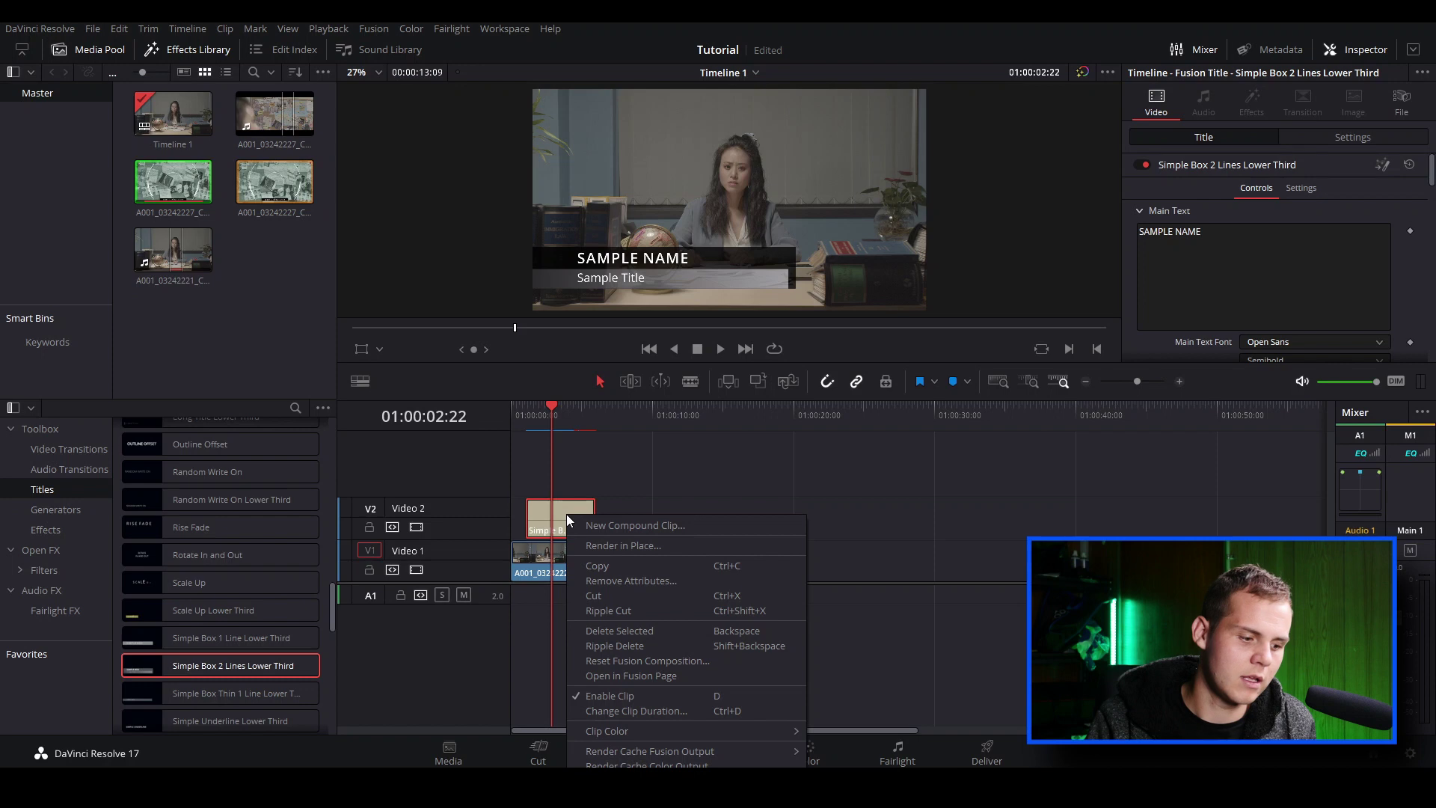
key(Escape)
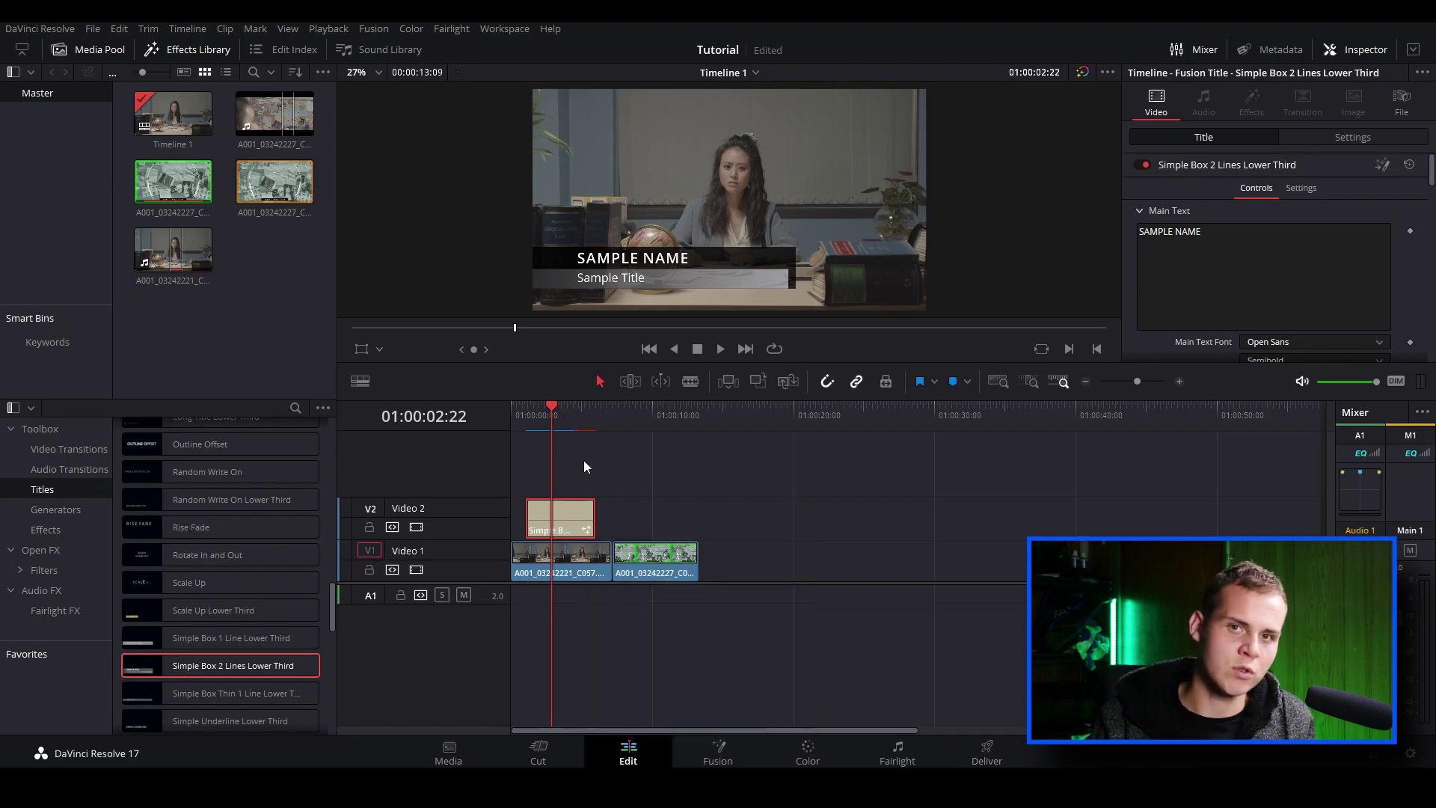
key(Left)
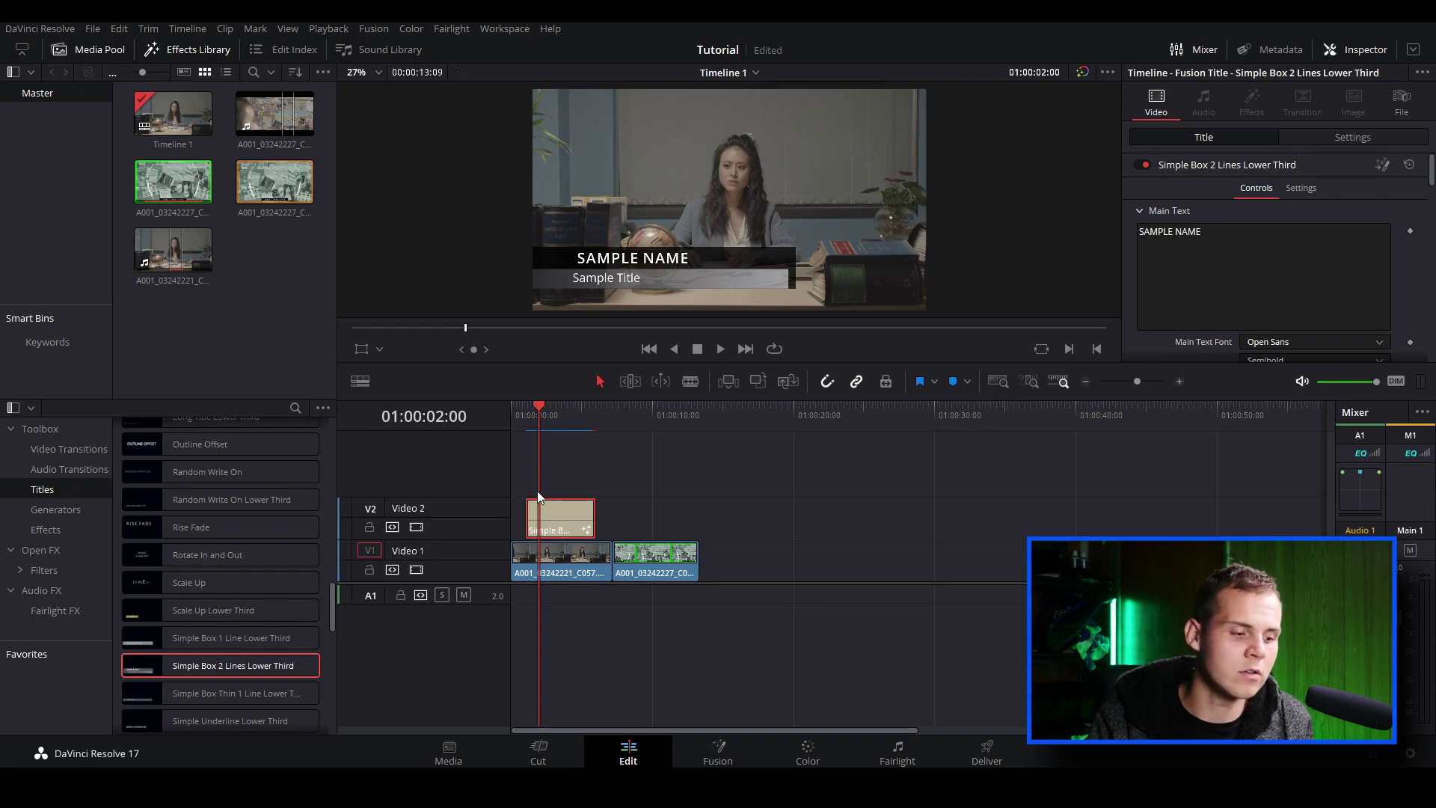
right_click(561, 517)
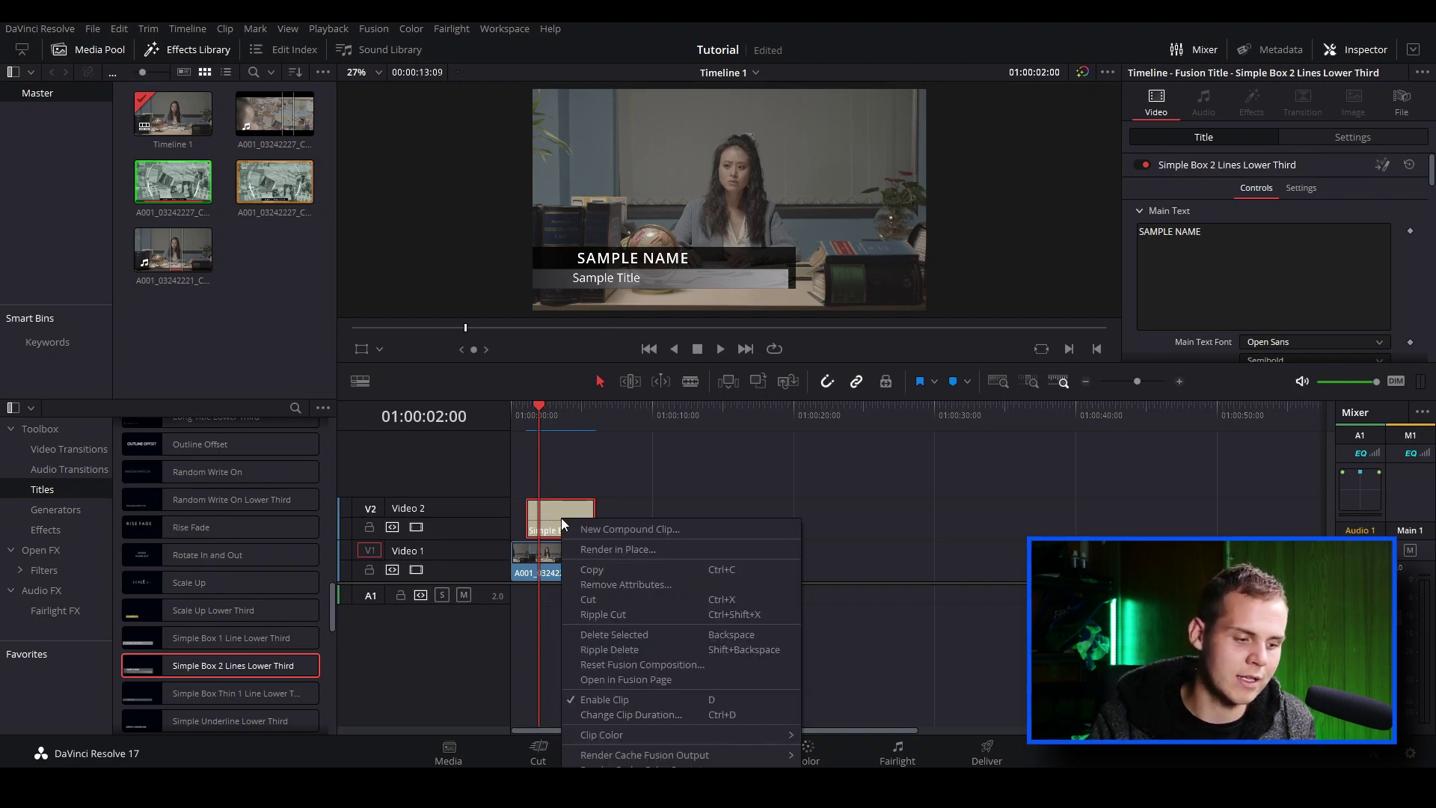
- Create Compound Clip 1 from the title and render it in place as QuickTime DNxHD
click(585, 527)
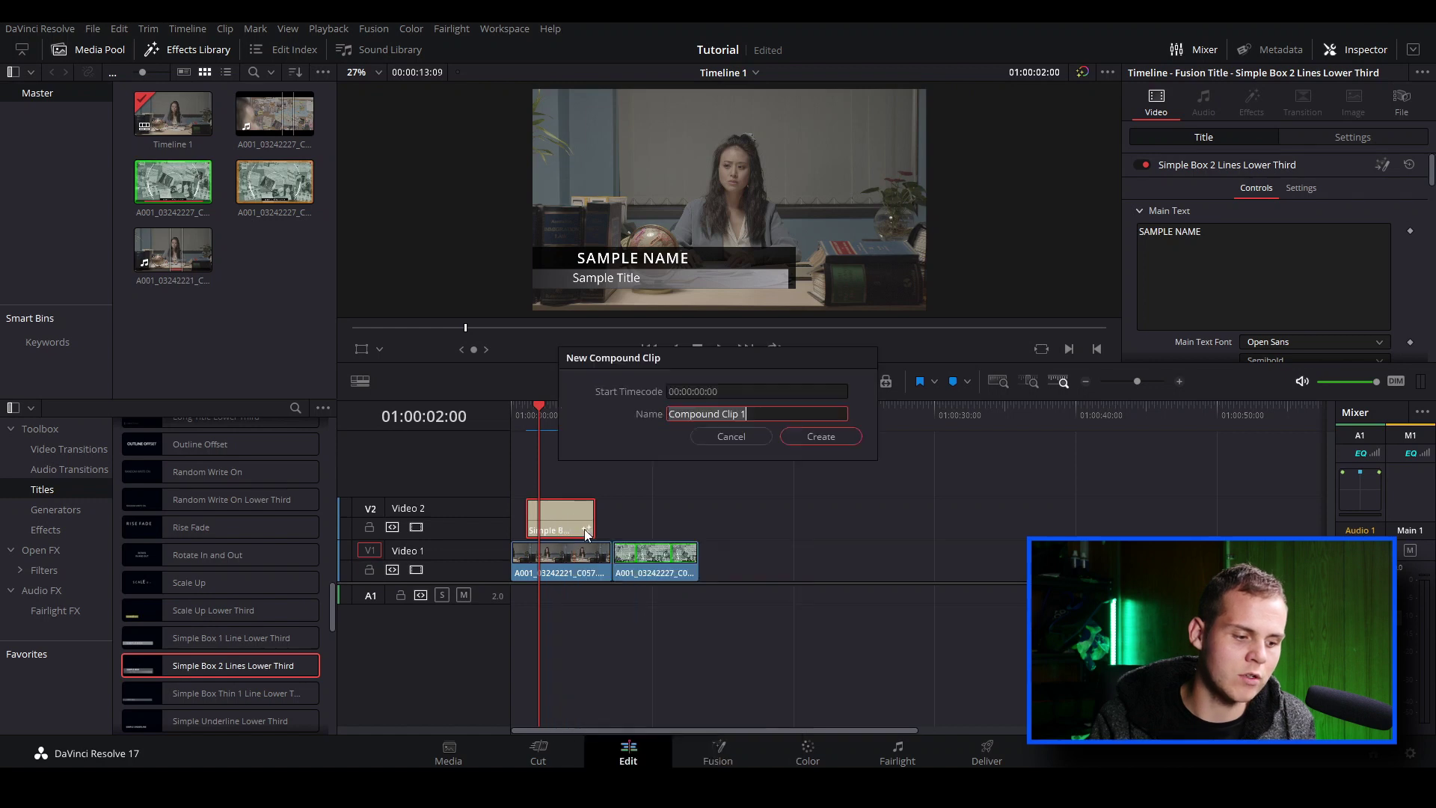
click(810, 438)
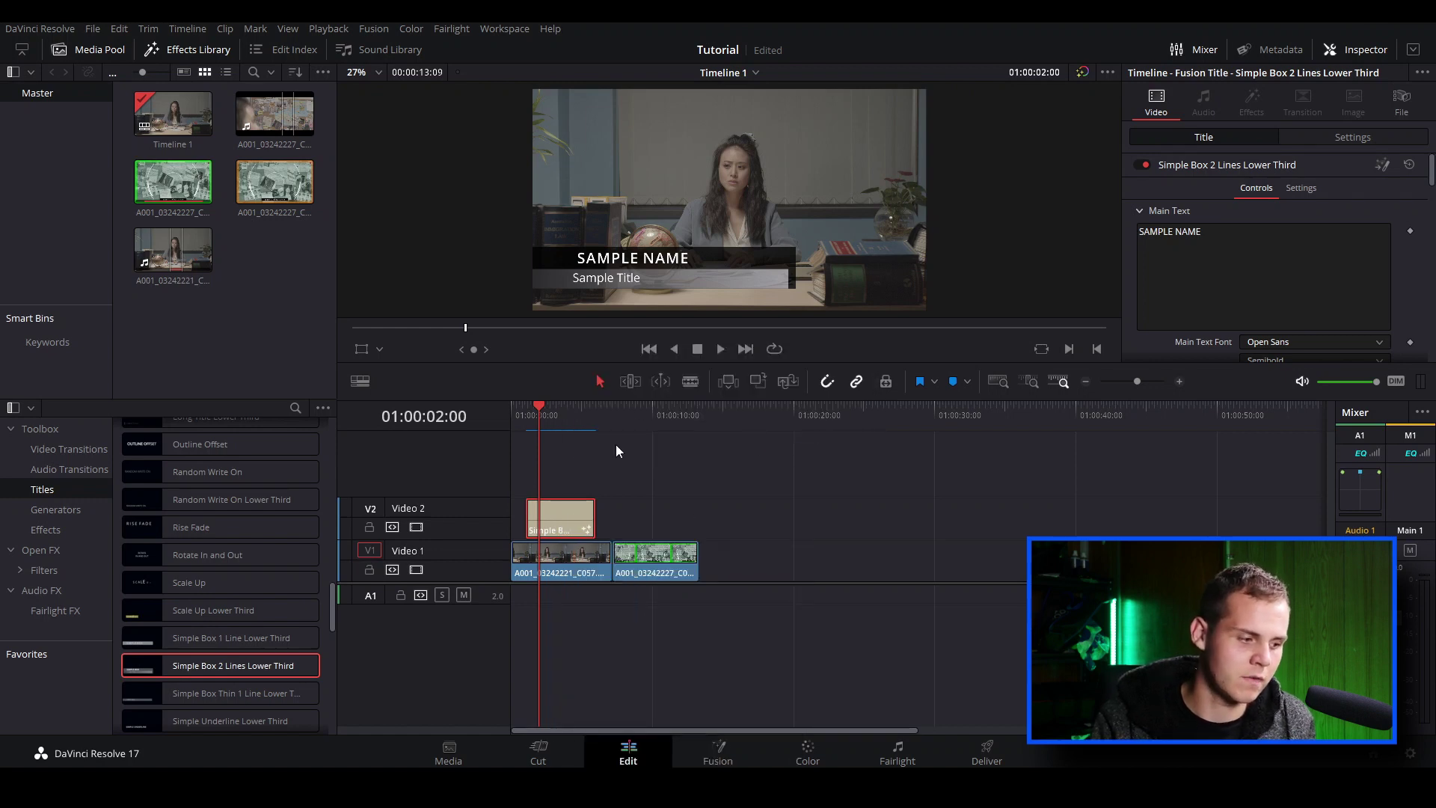
mouse_move(567, 410)
mouse_down()
mouse_move(527, 415)
mouse_move(555, 412)
mouse_up()
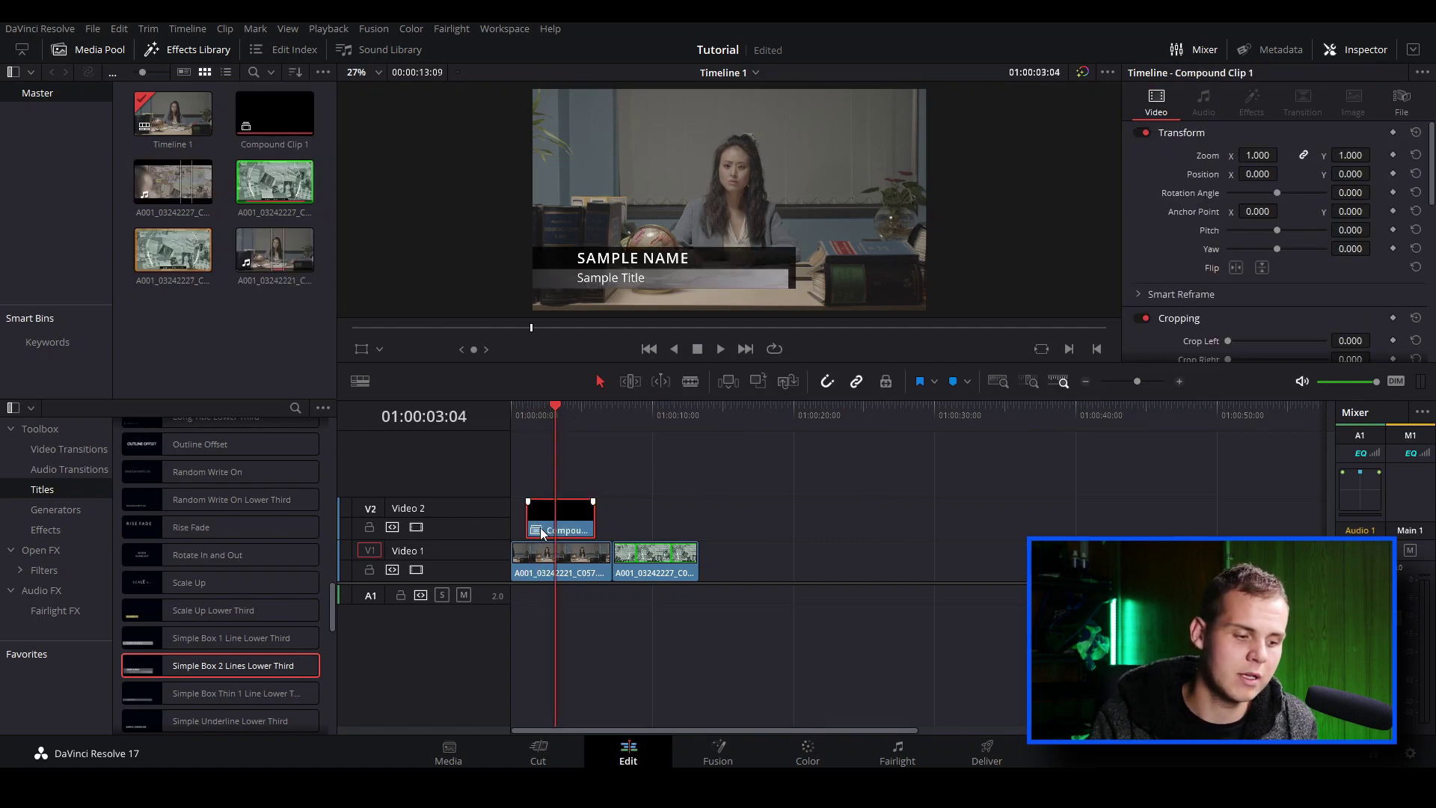
right_click(563, 517)
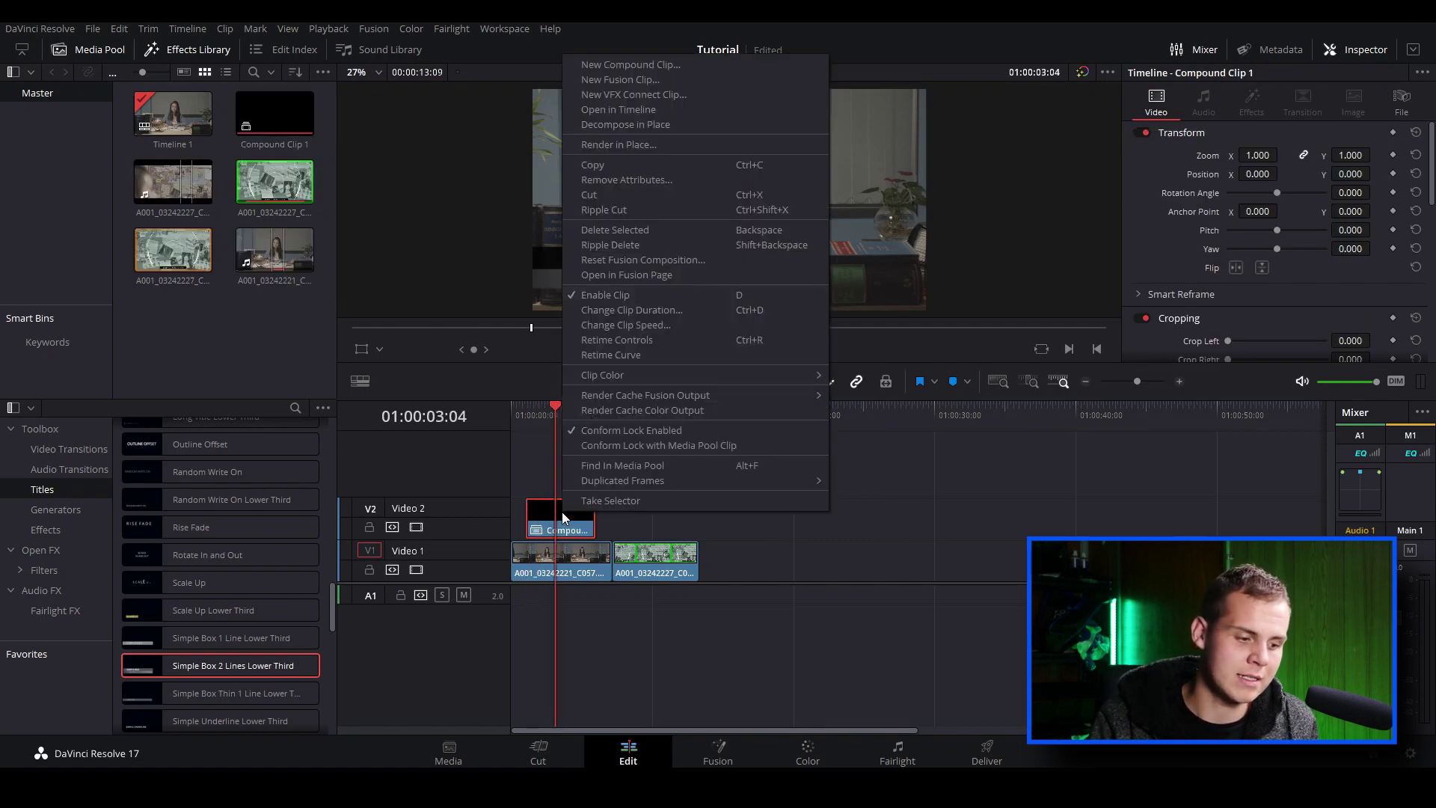
click(610, 141)
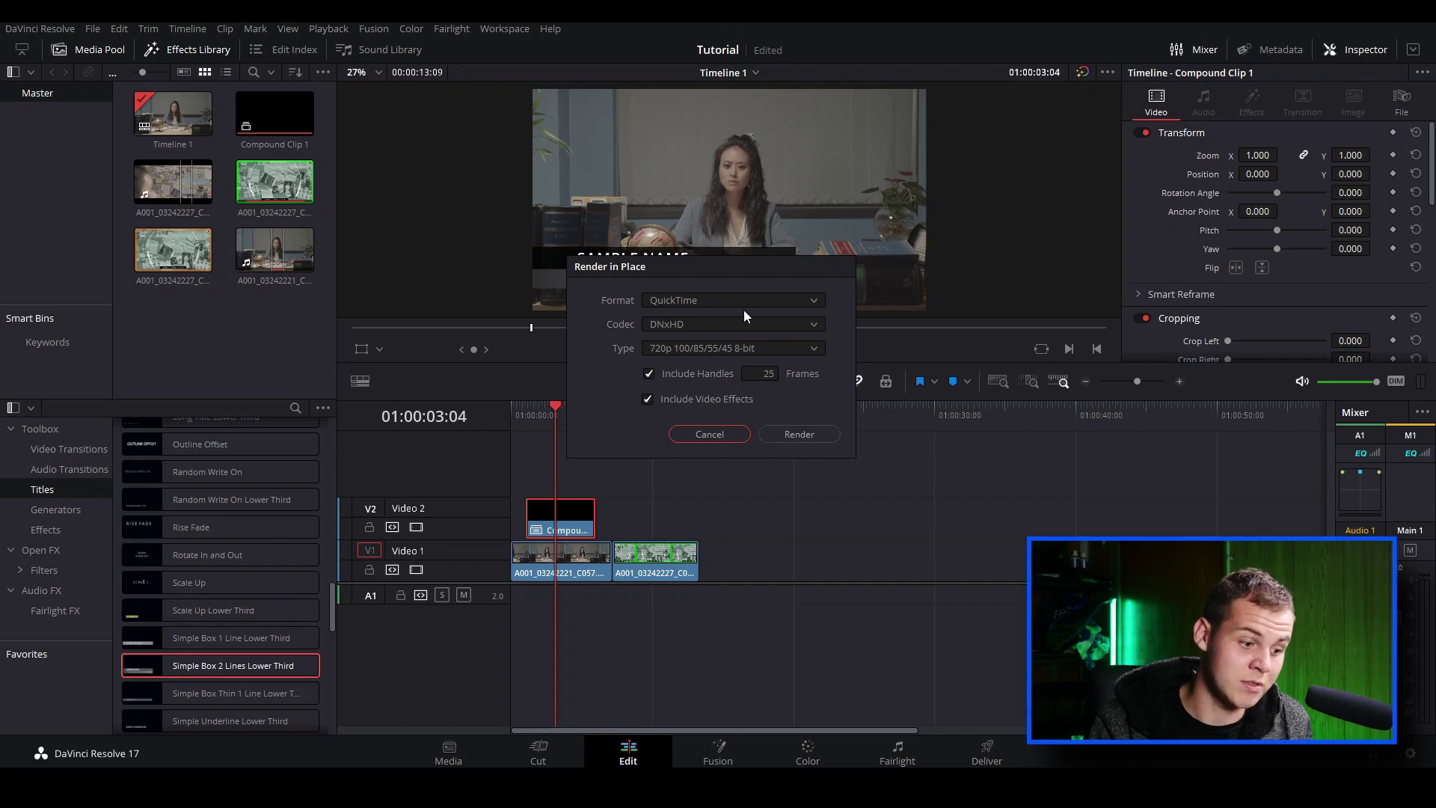
click(807, 434)
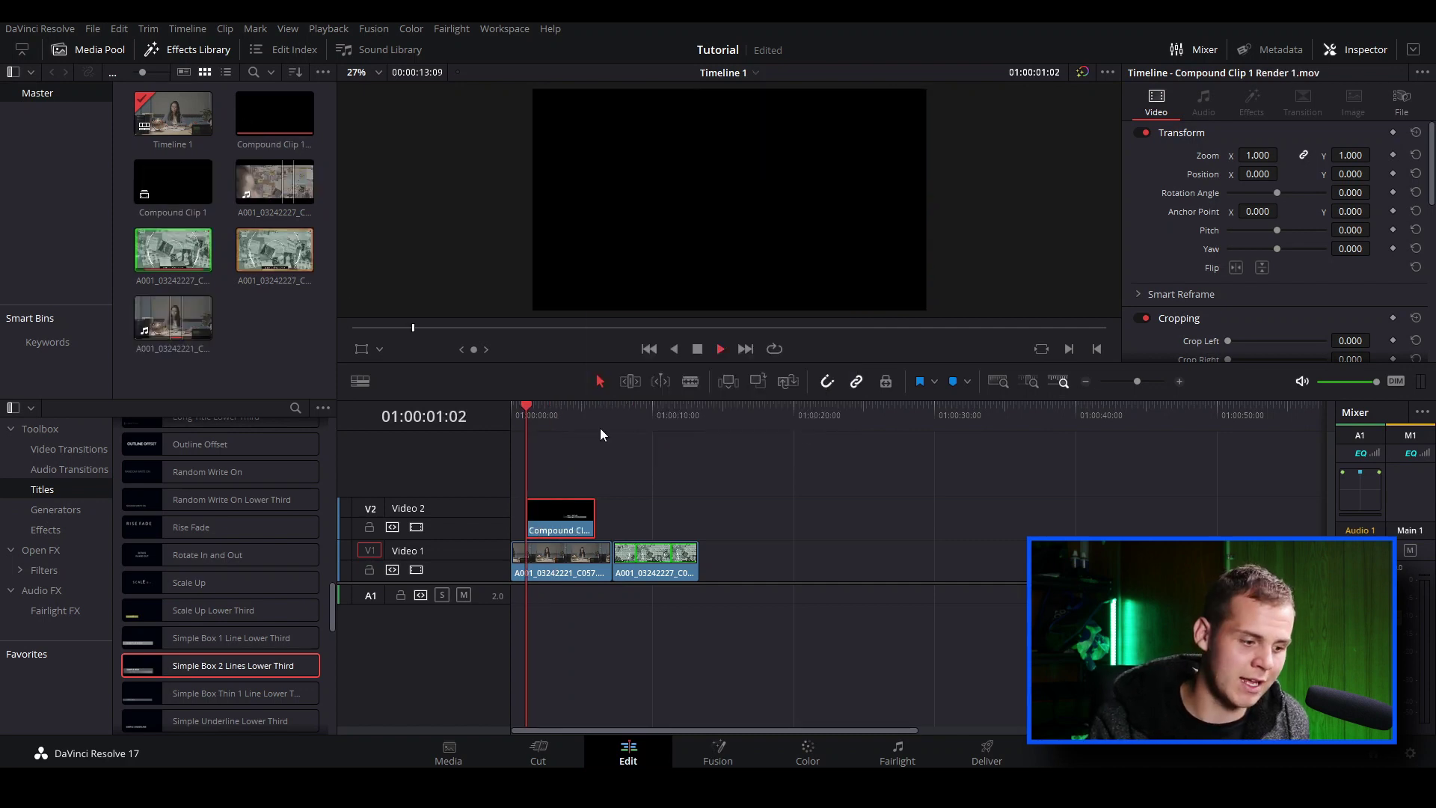
- Check the render, decompose it to original, then decompose Compound Clip 1 in place
key(space)
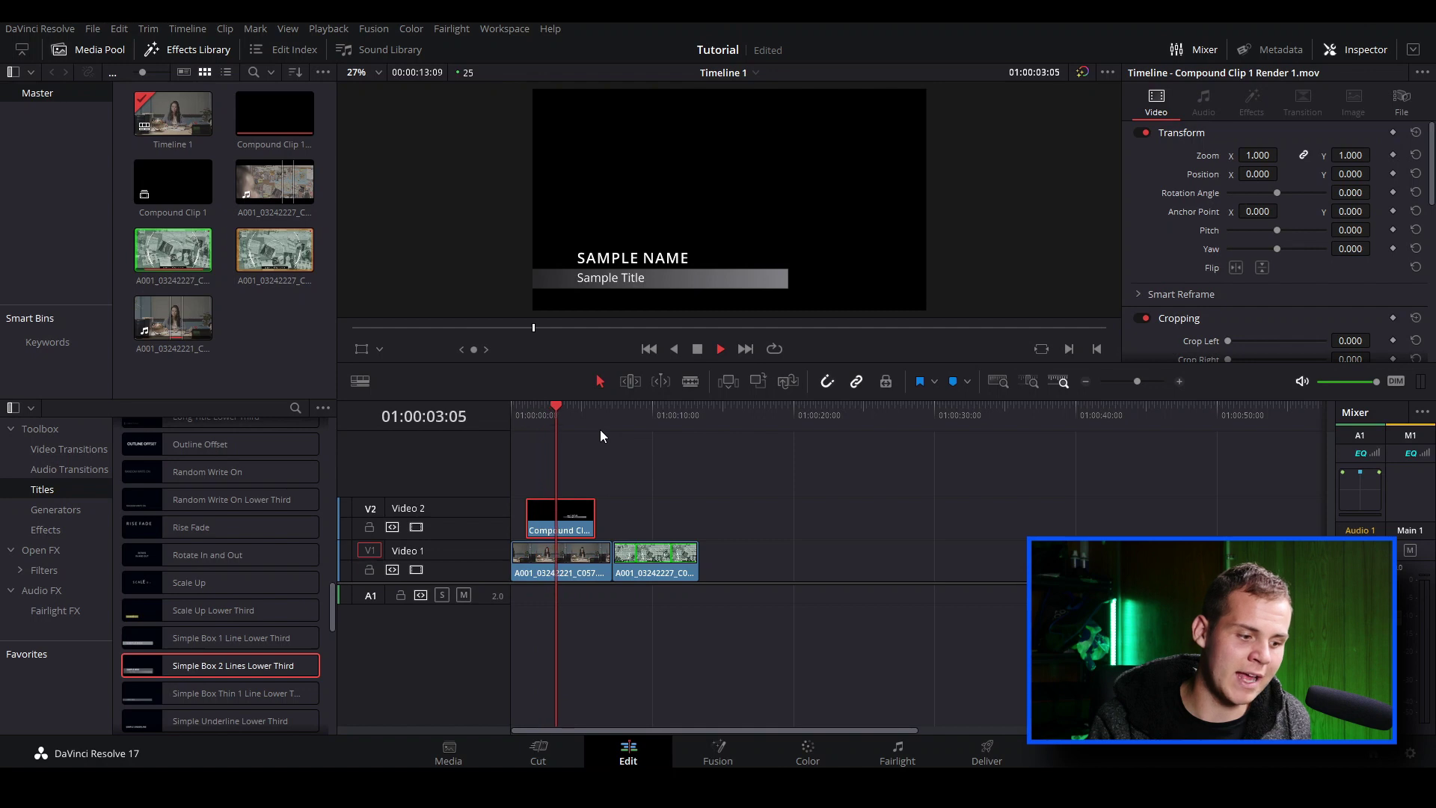
key(space)
right_click(561, 516)
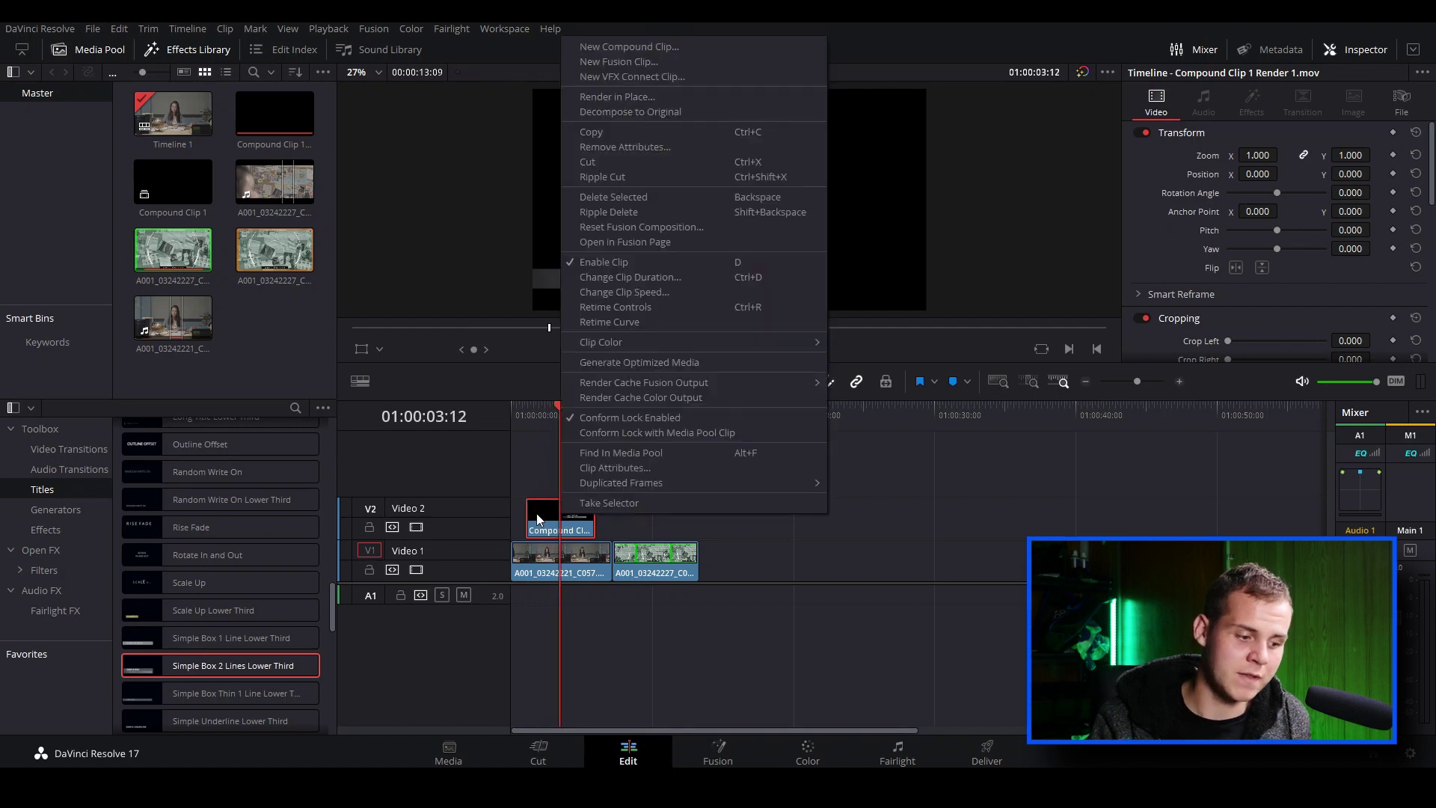
click(544, 513)
right_click(545, 513)
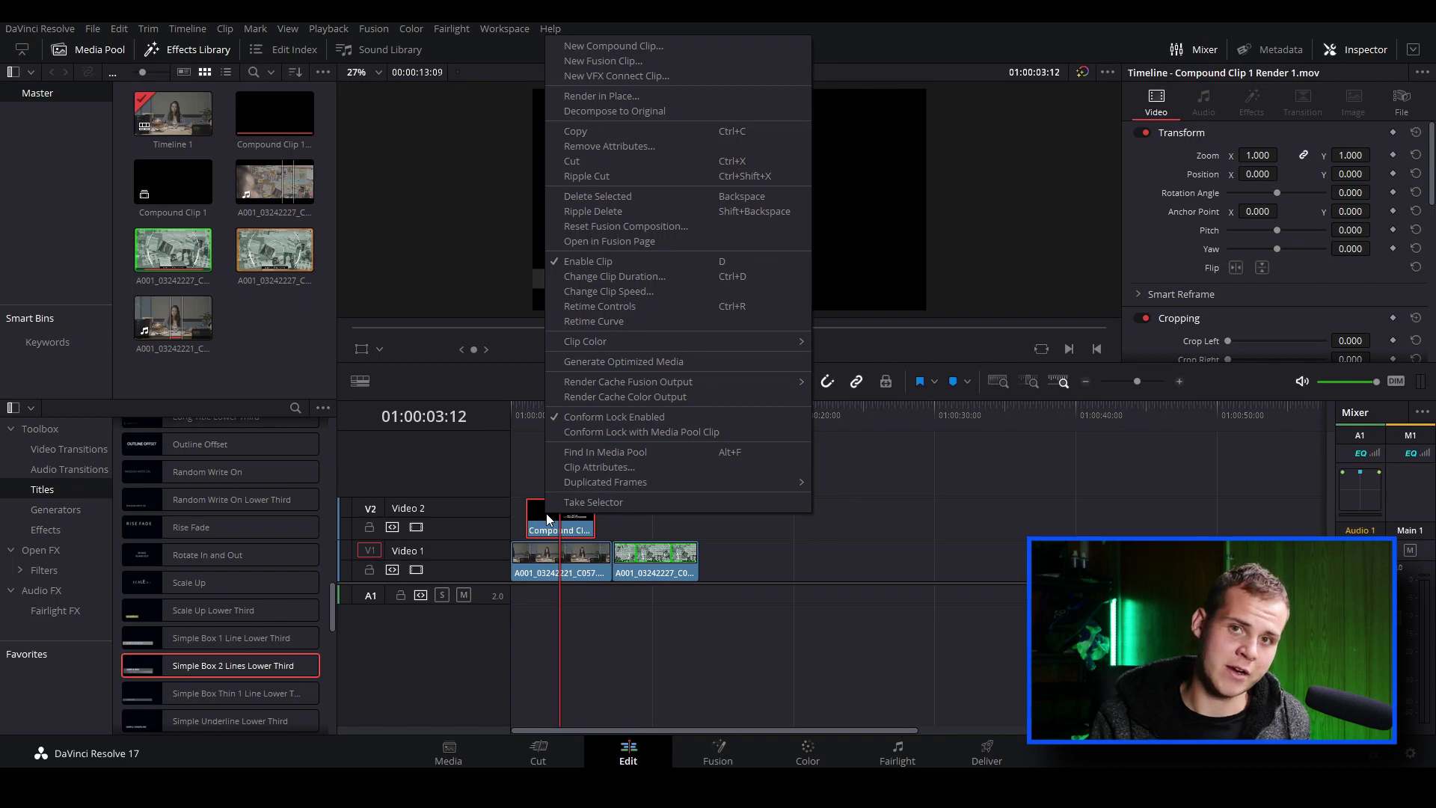
click(617, 112)
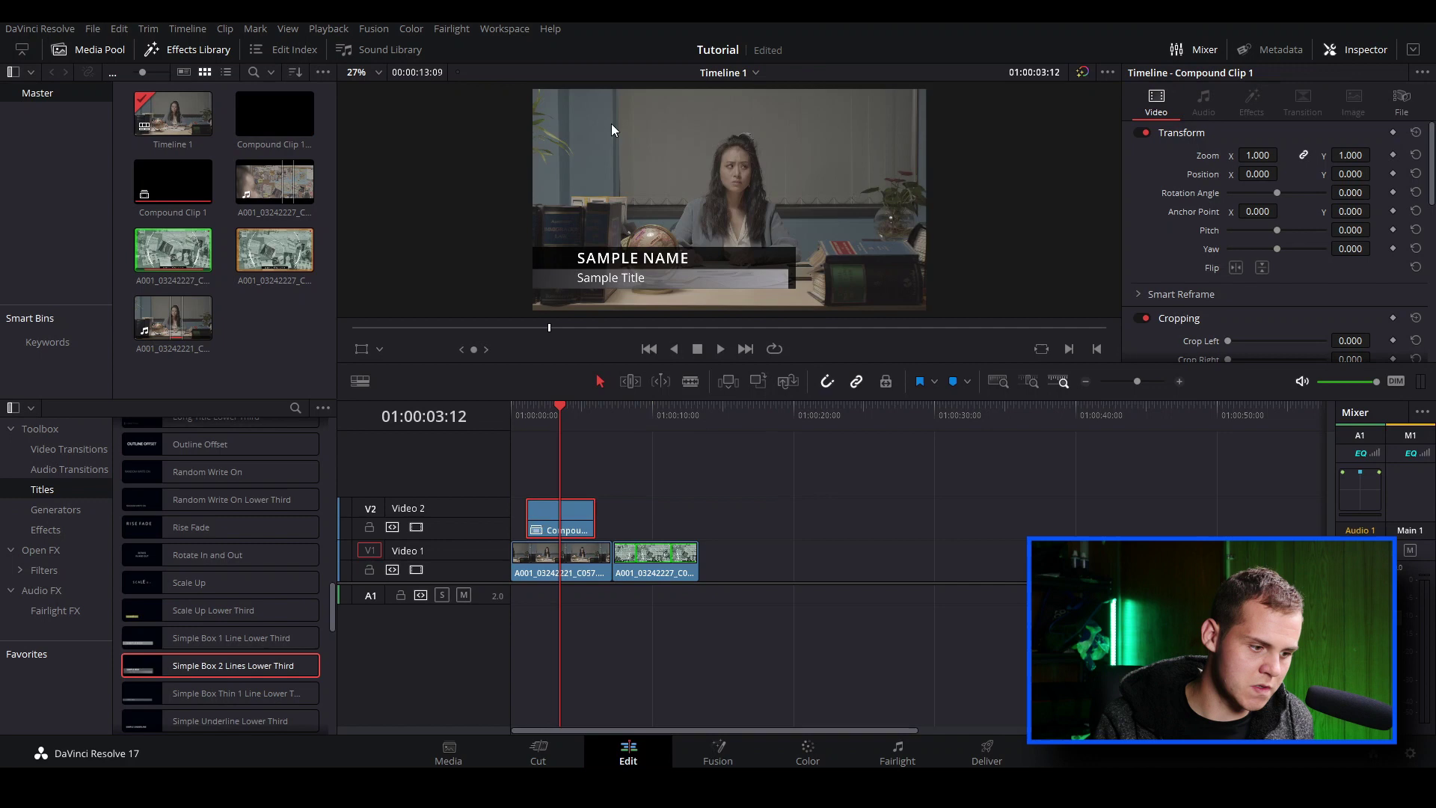
right_click(584, 515)
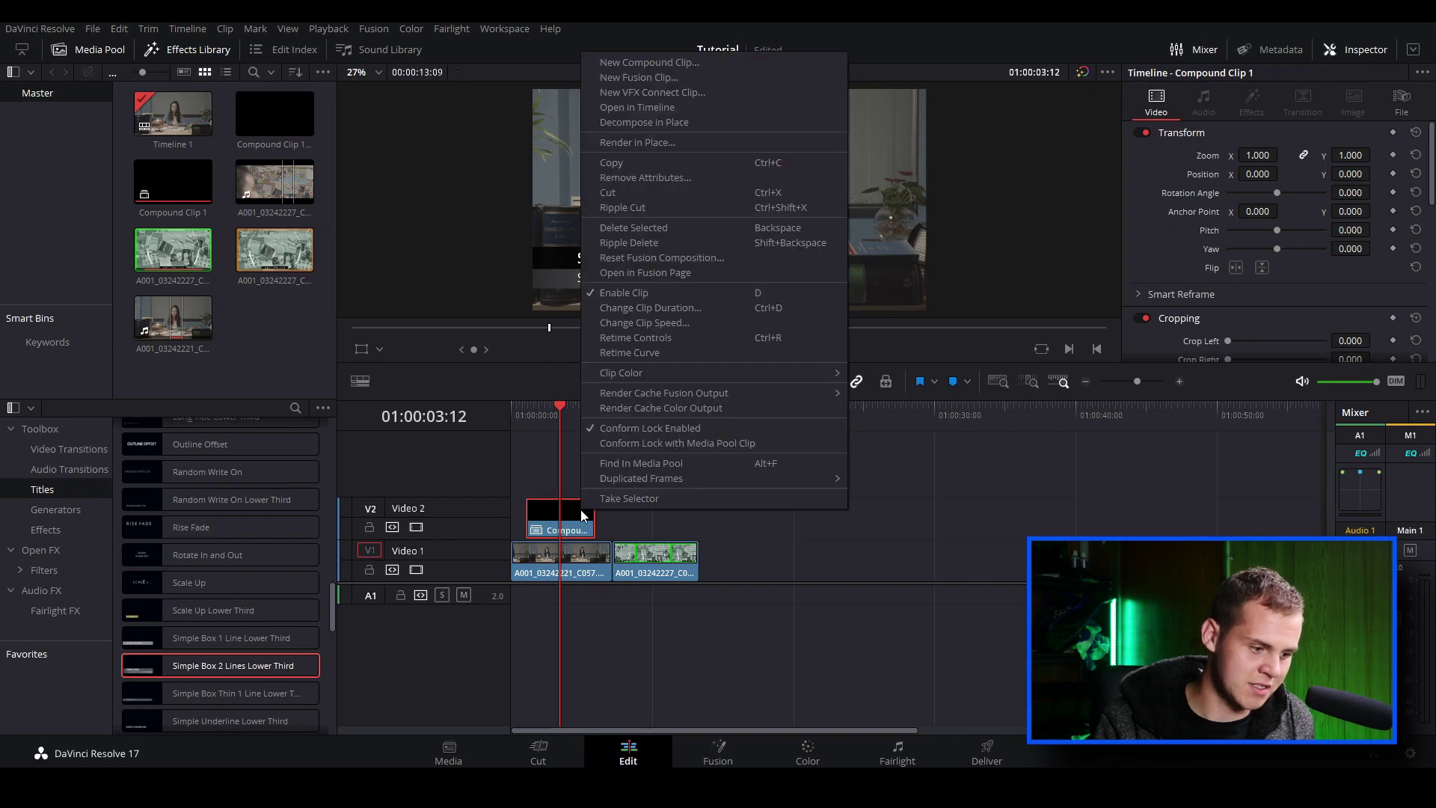
click(676, 123)
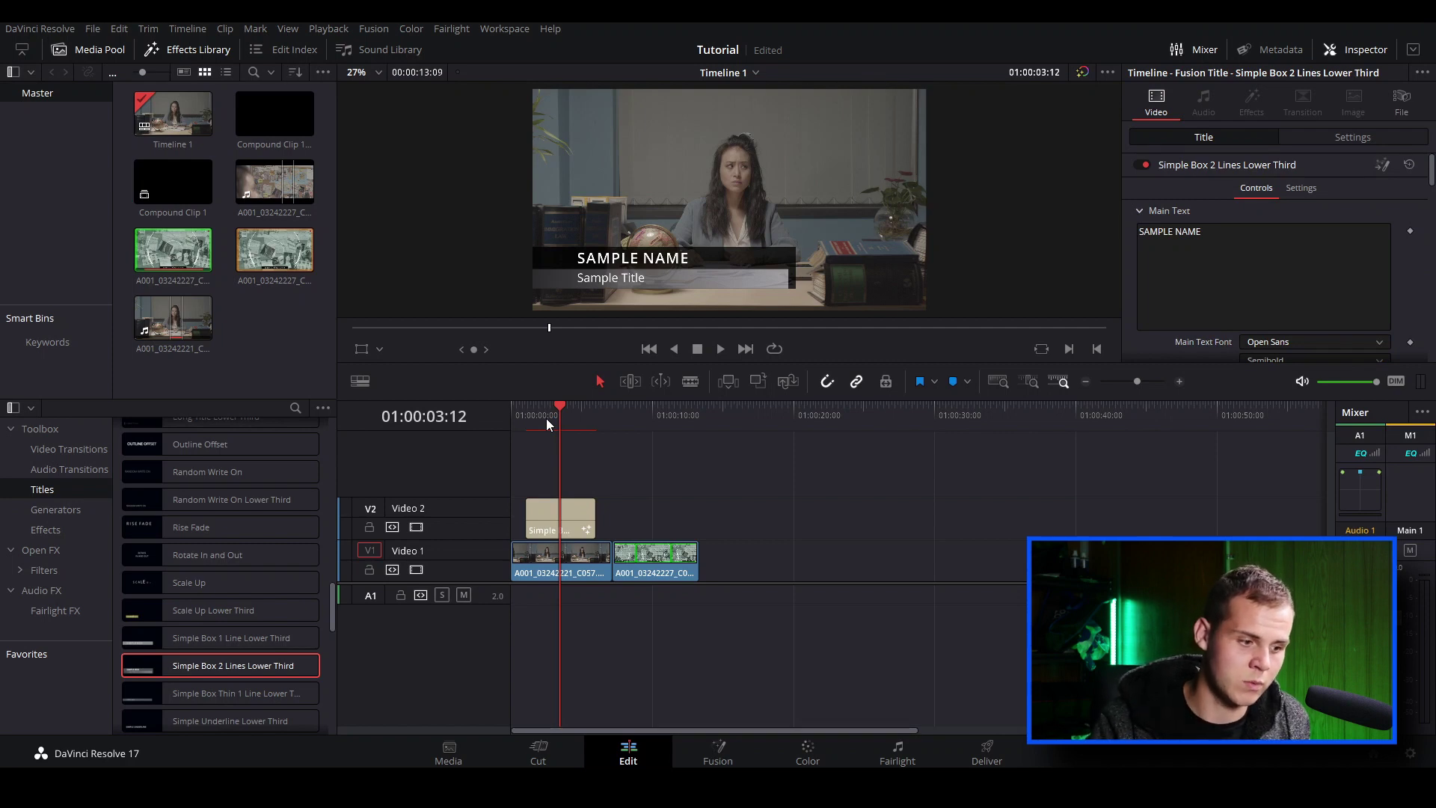
- Convert the Simple Box title clip into a new compound clip named Compound Clip 2
right_click(576, 523)
click(626, 534)
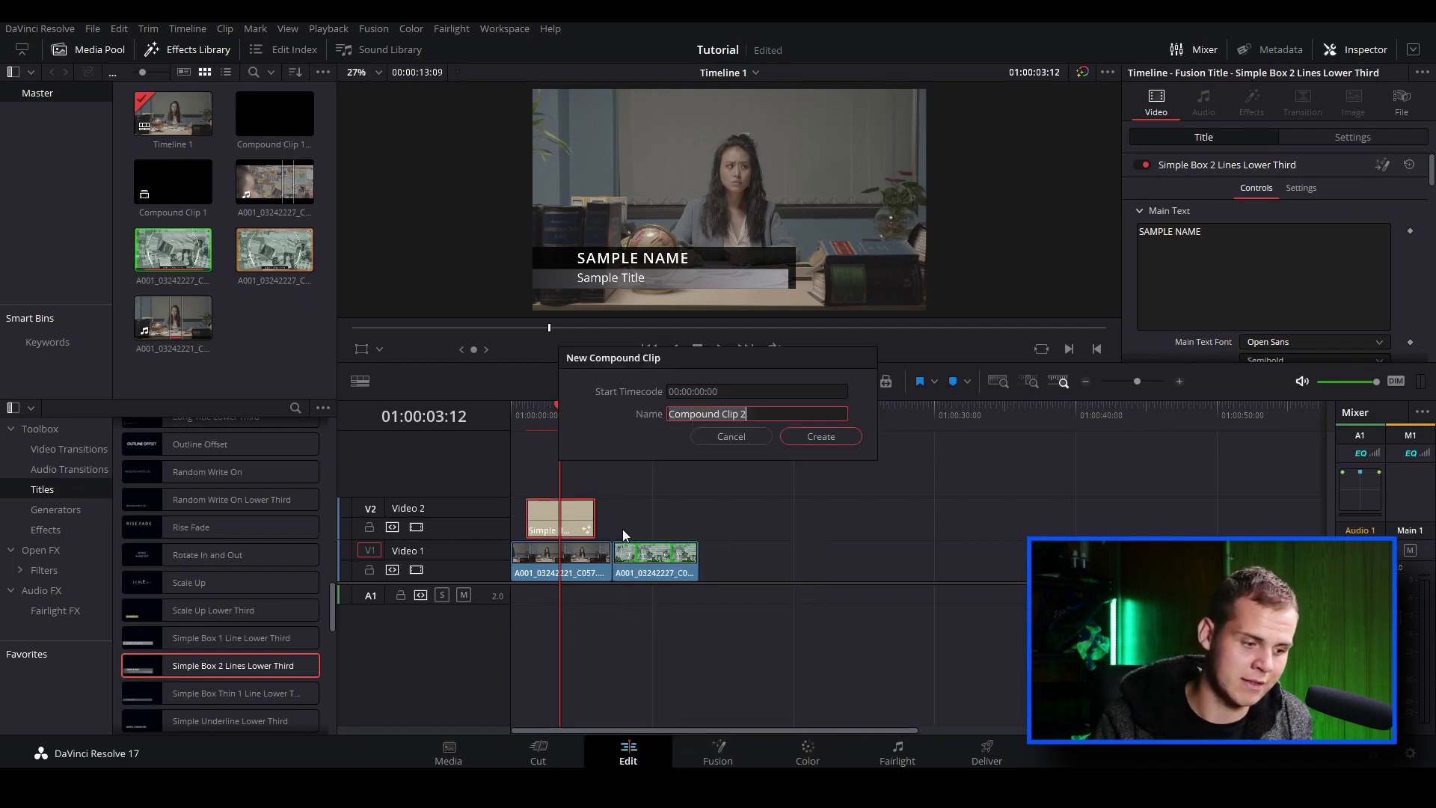
click(821, 437)
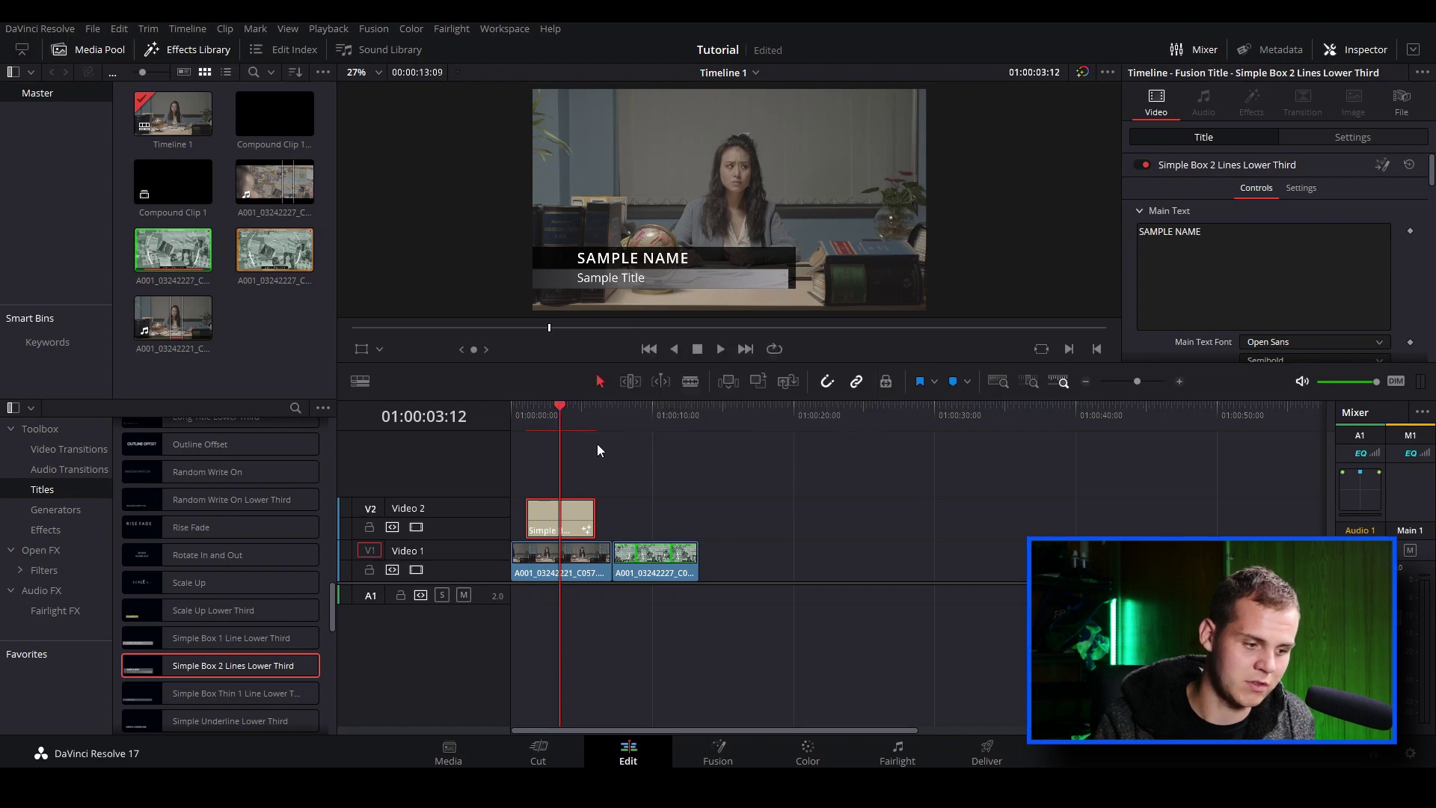
- Render Compound Clip 2 in place with the Uncompressed codec and ARGB 8-bit format
click(555, 410)
right_click(573, 514)
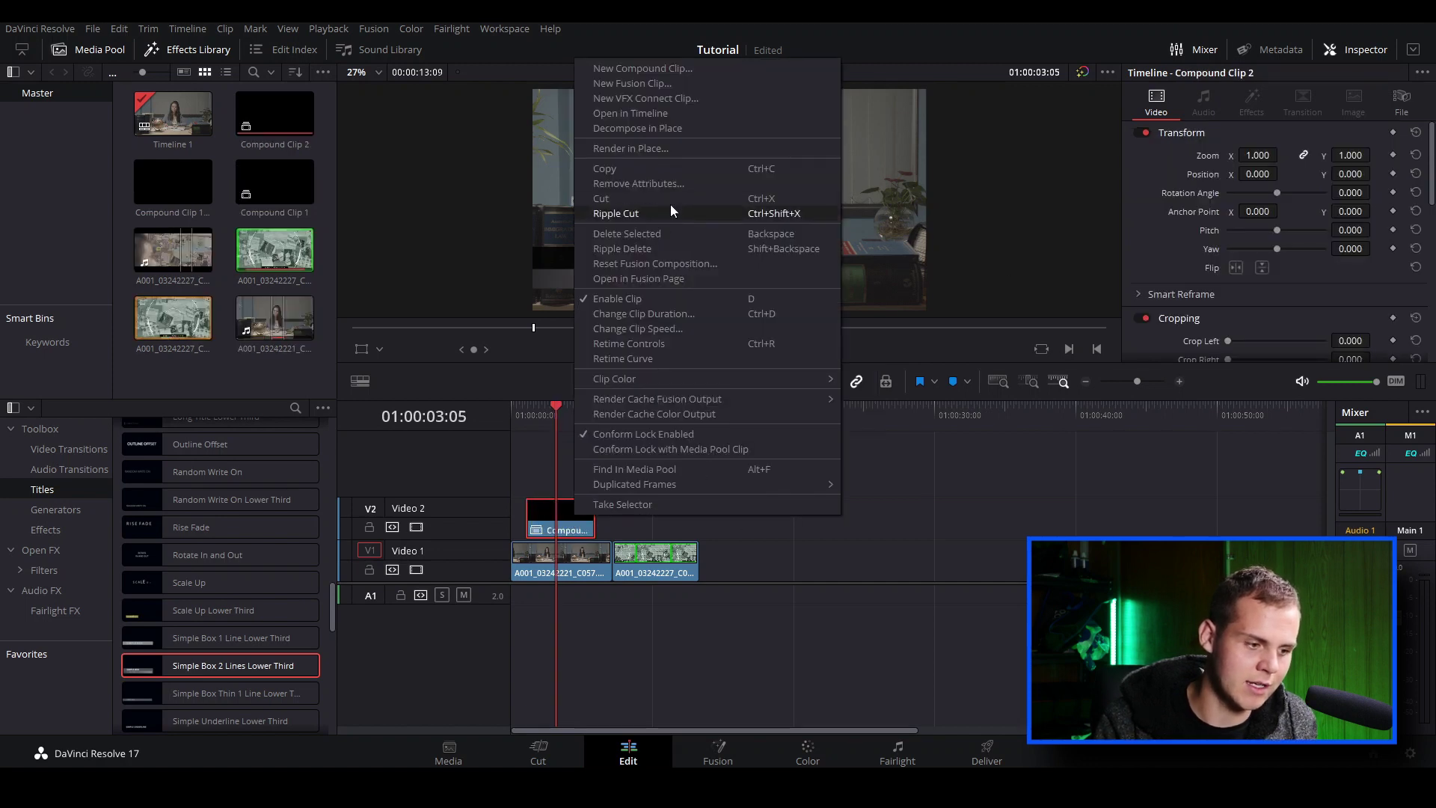
click(639, 148)
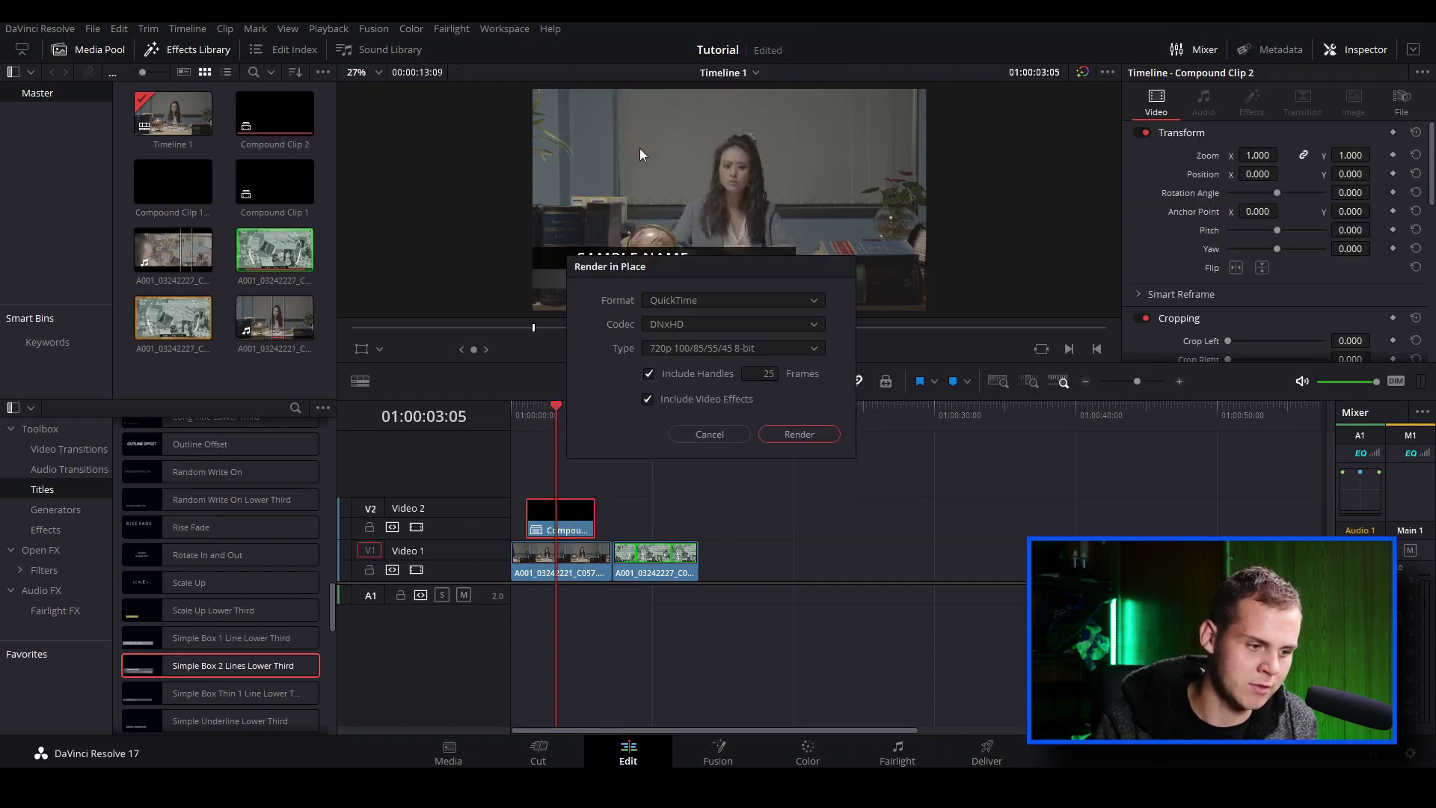
click(689, 322)
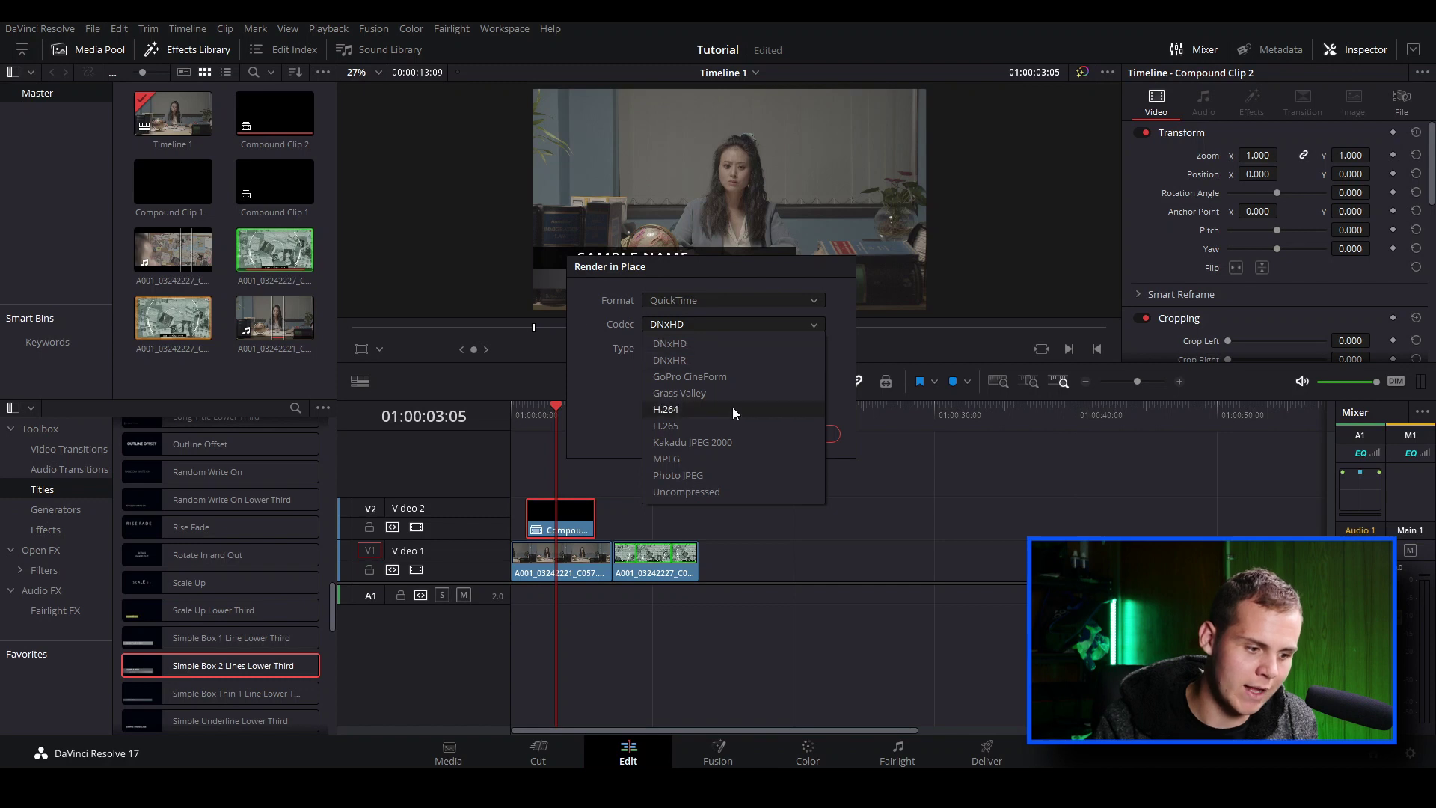
click(694, 495)
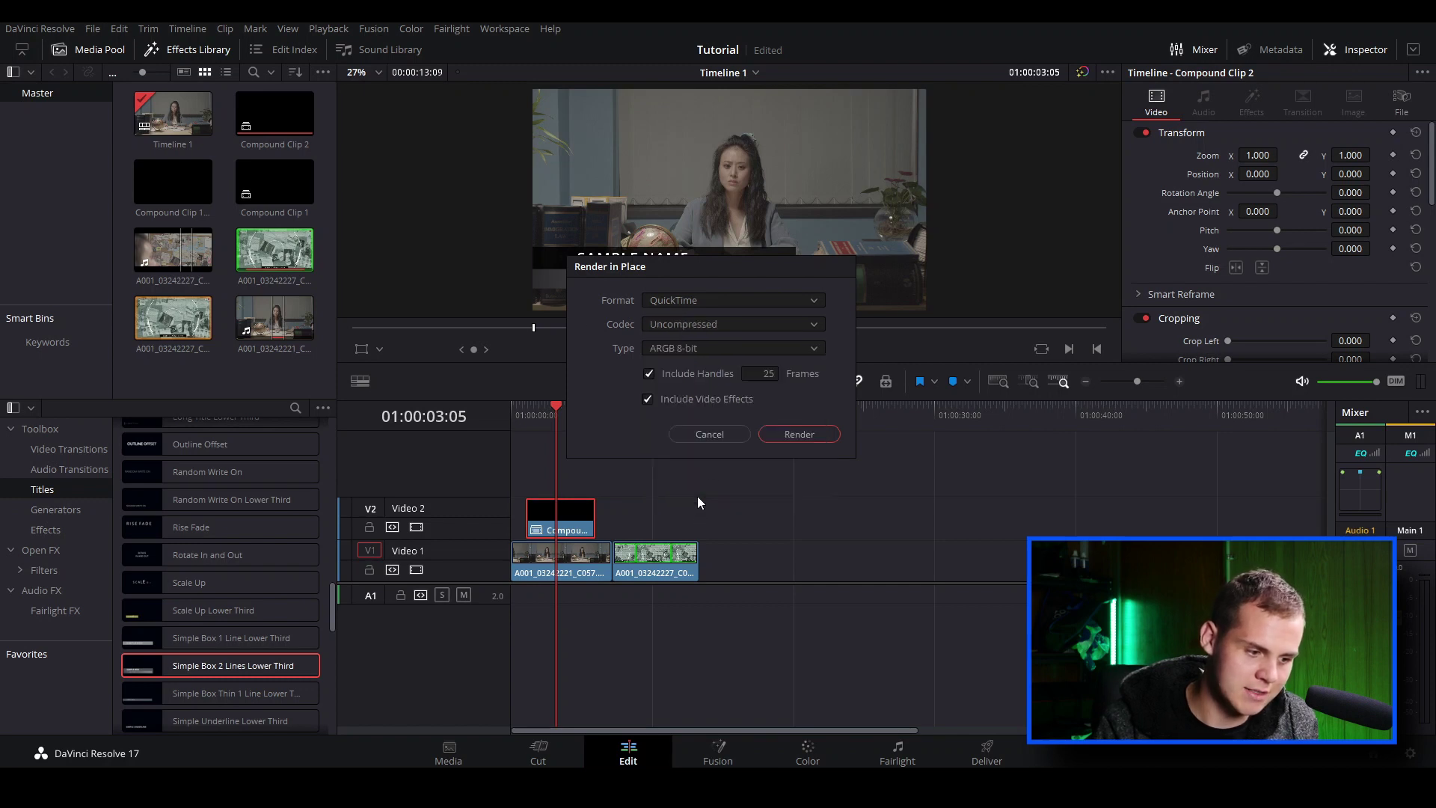
click(701, 351)
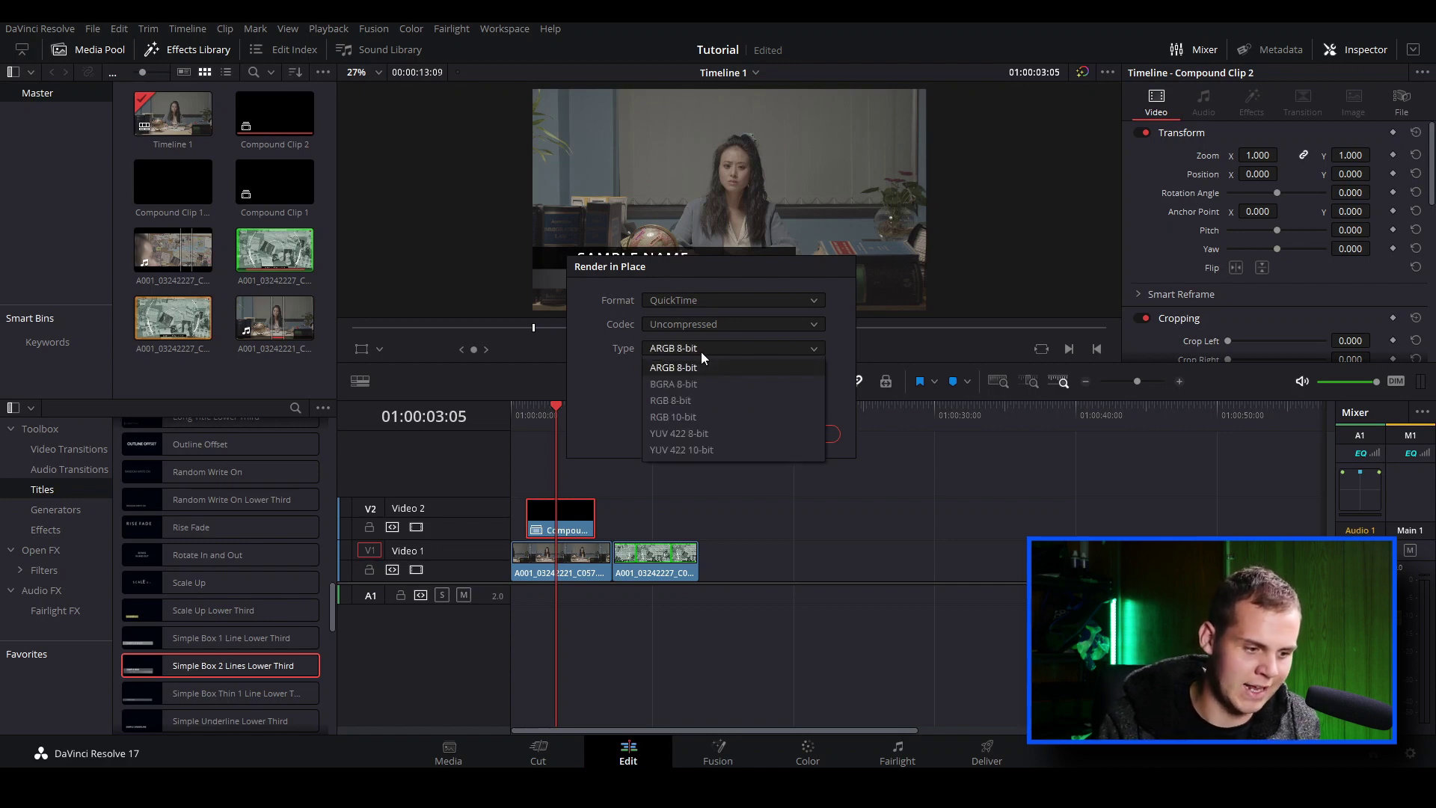
click(701, 351)
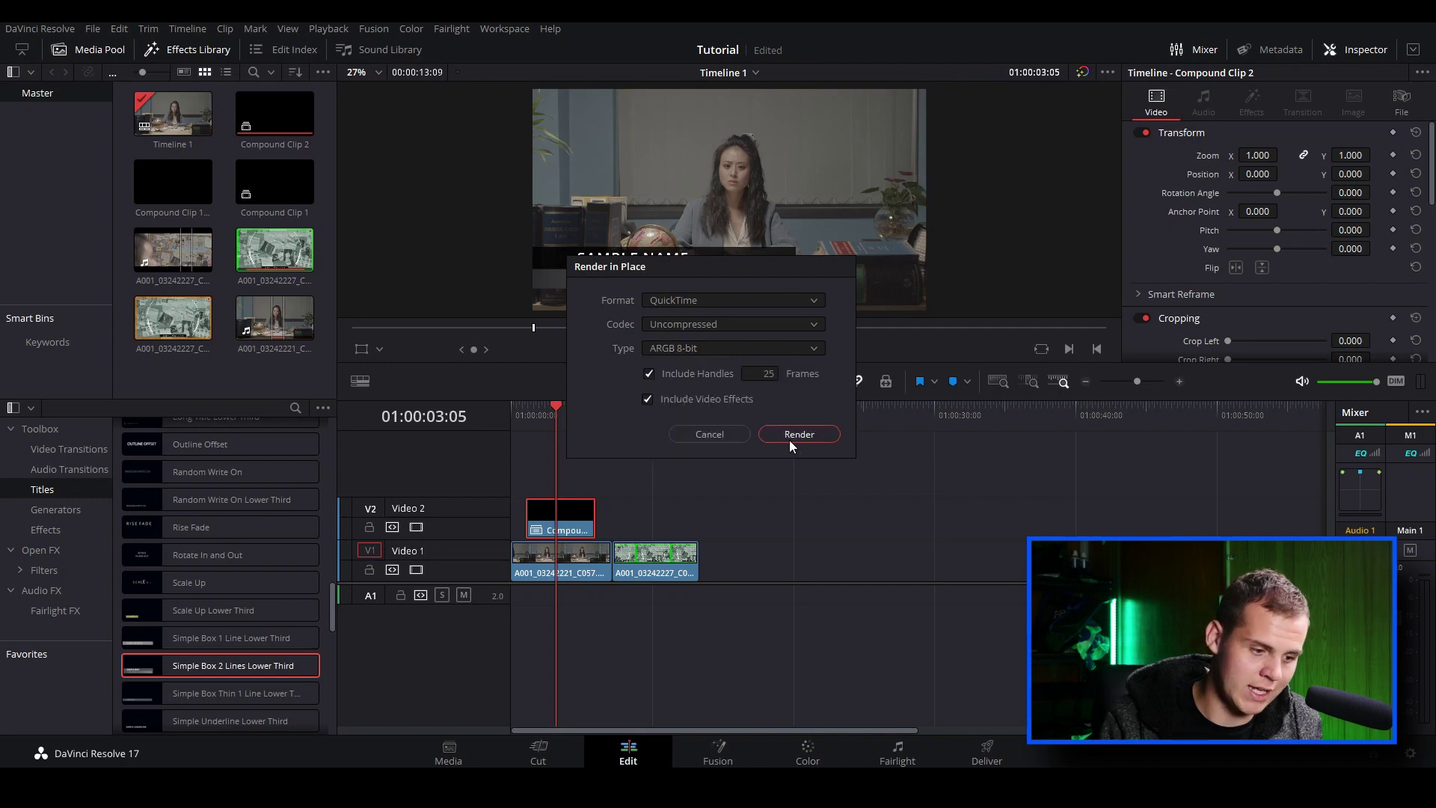
click(788, 440)
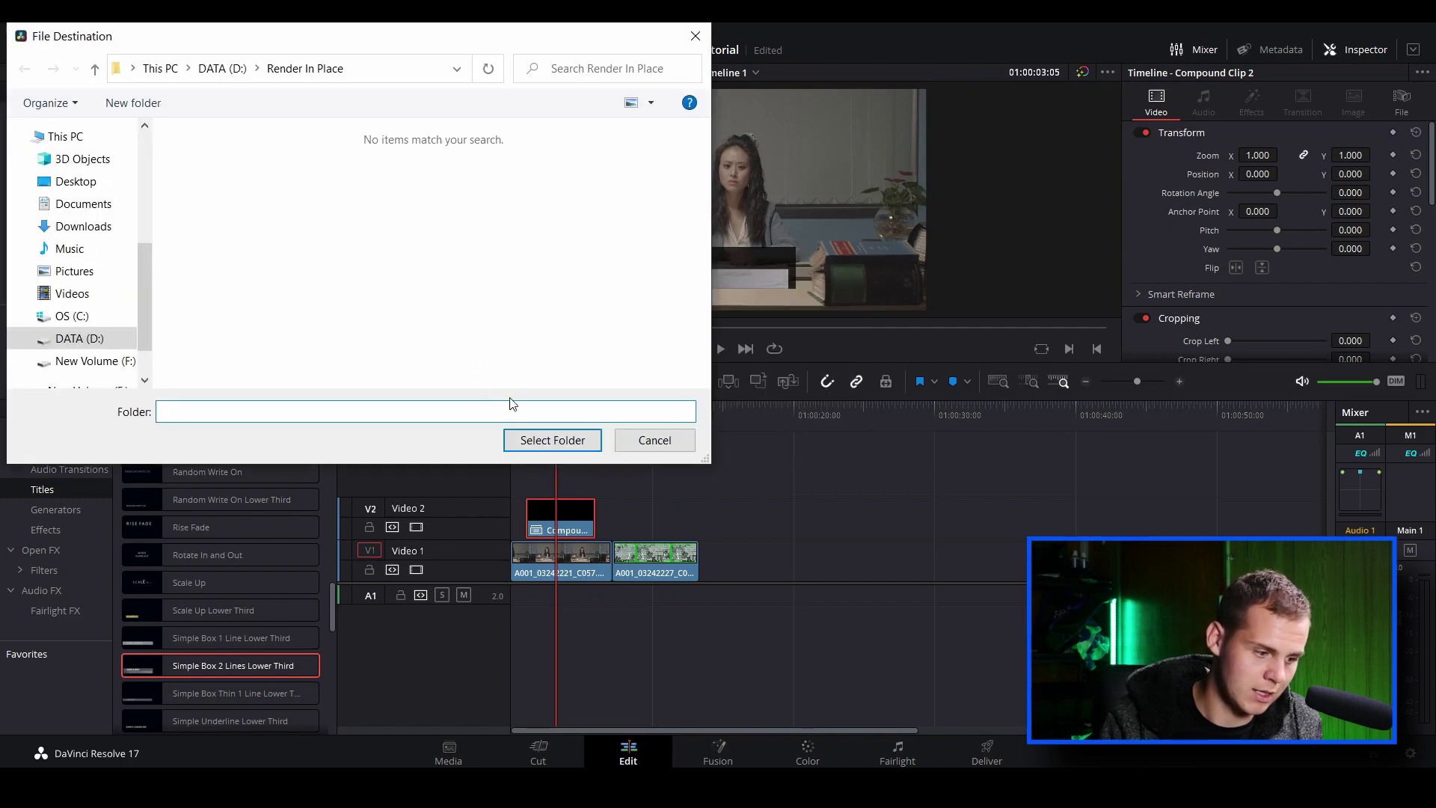
- Pick D:\Render In Place as the destination folder for the in-place render
click(551, 440)
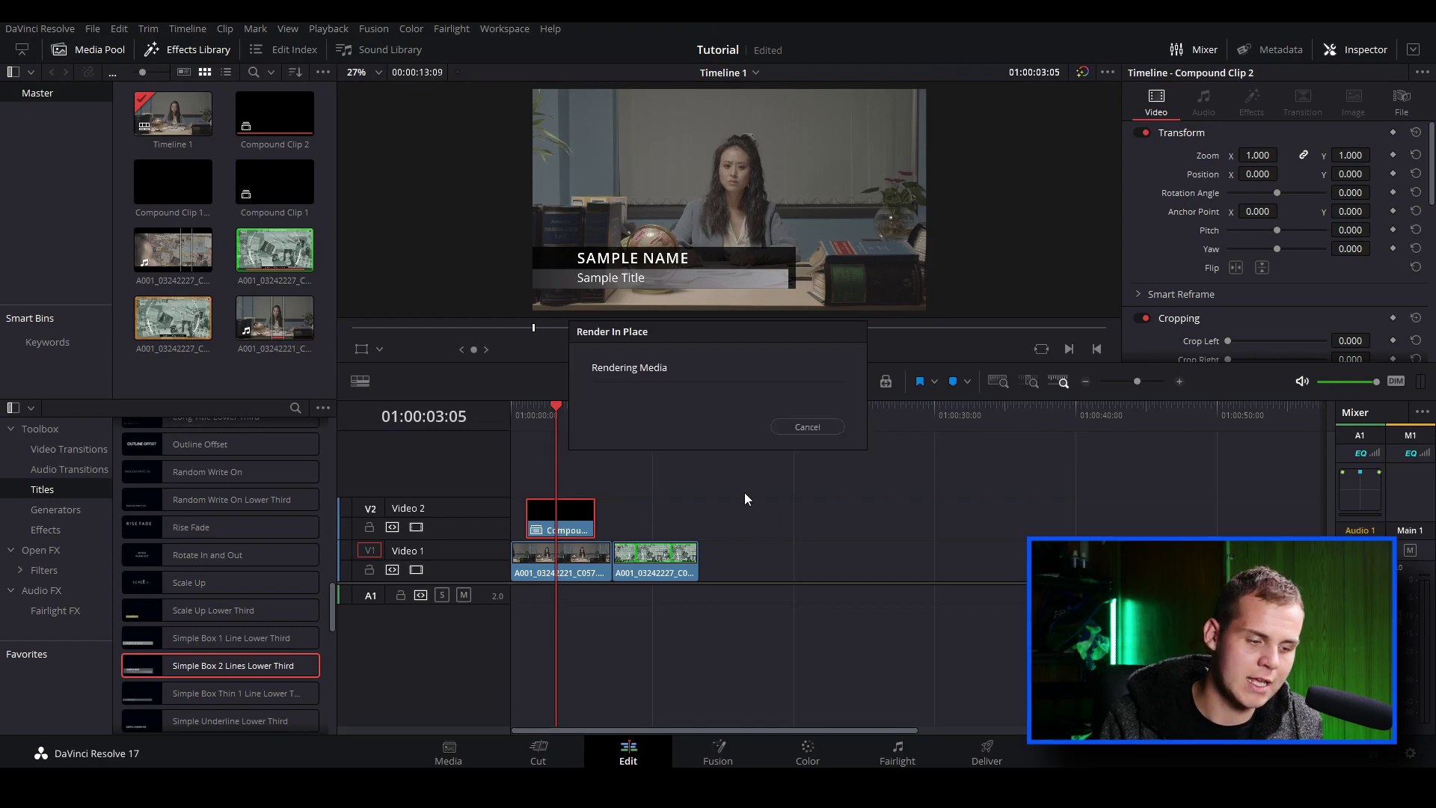